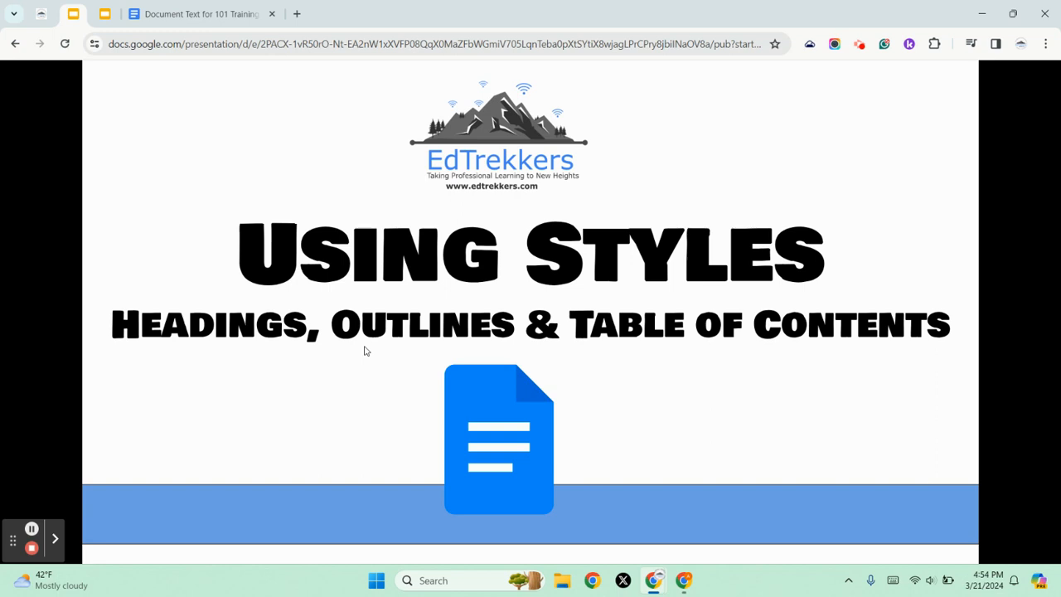
pyautogui.click(207, 17)
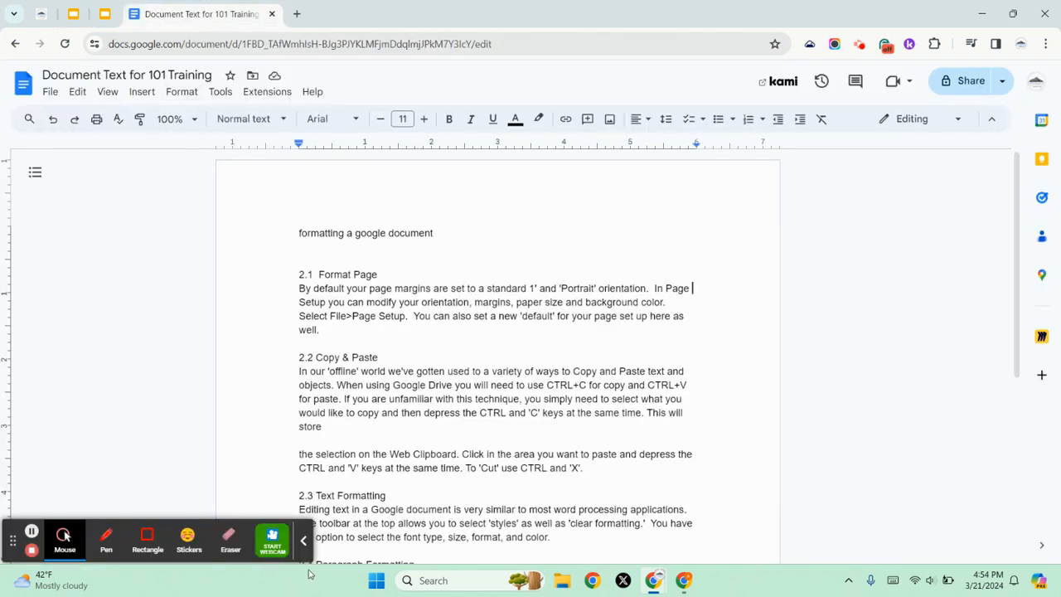
pyautogui.click(304, 541)
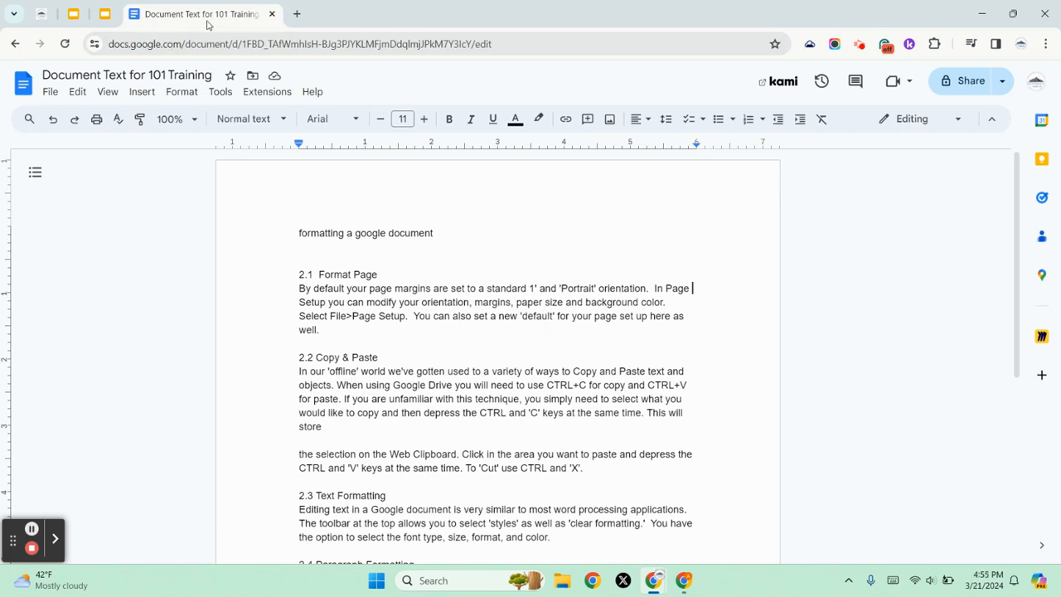
pyautogui.click(105, 14)
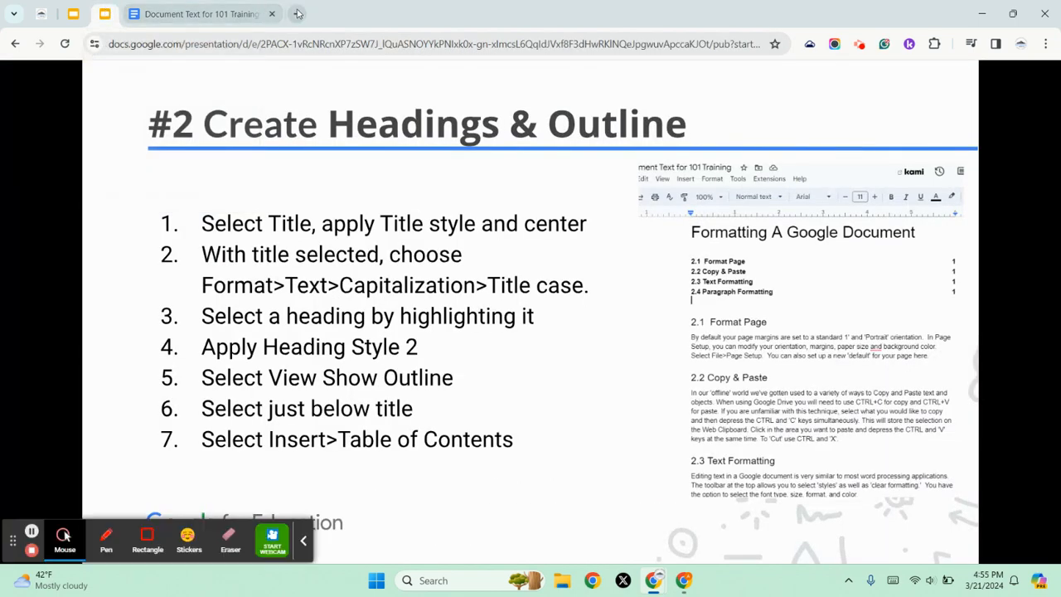
pyautogui.click(72, 15)
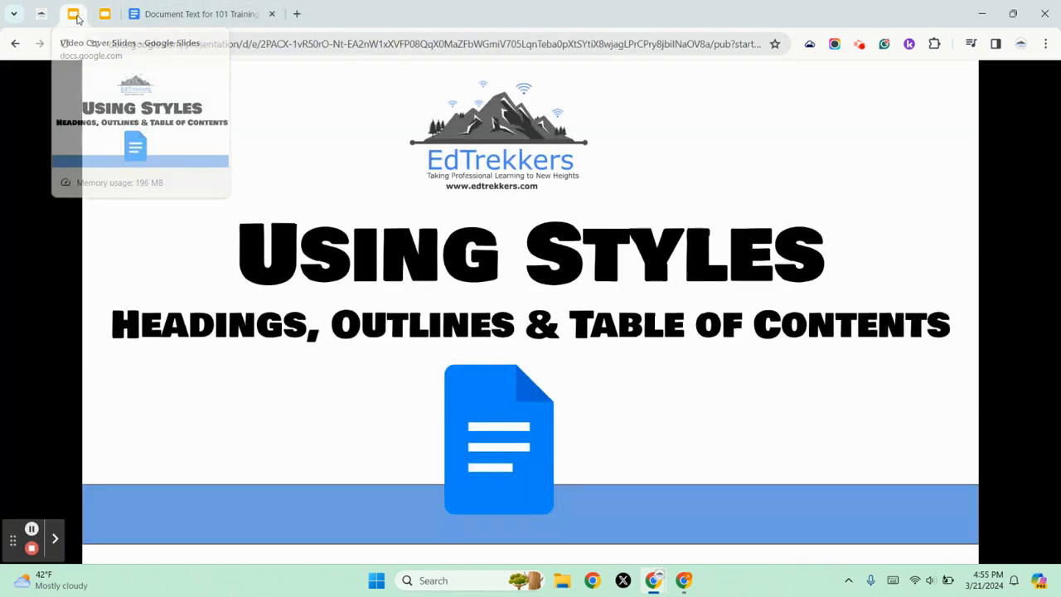
# Review the "Google Doc Essentials" and "#2 Create Headings & Outline" slides, and move that presentation out of this browser window.
pyautogui.click(104, 14)
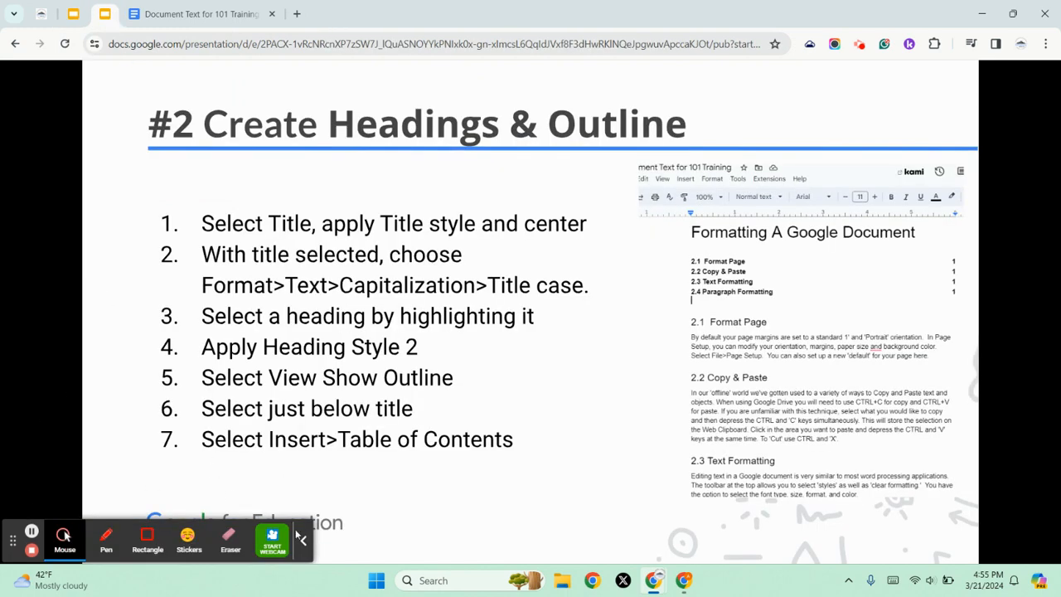
pyautogui.click(301, 538)
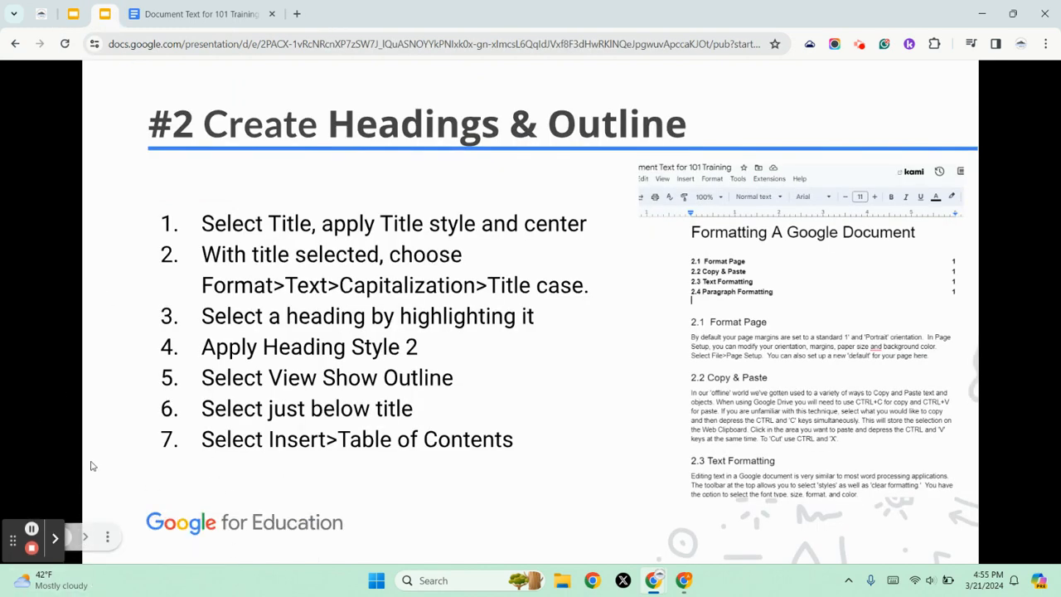
pyautogui.press('Left')
pyautogui.press('Left')
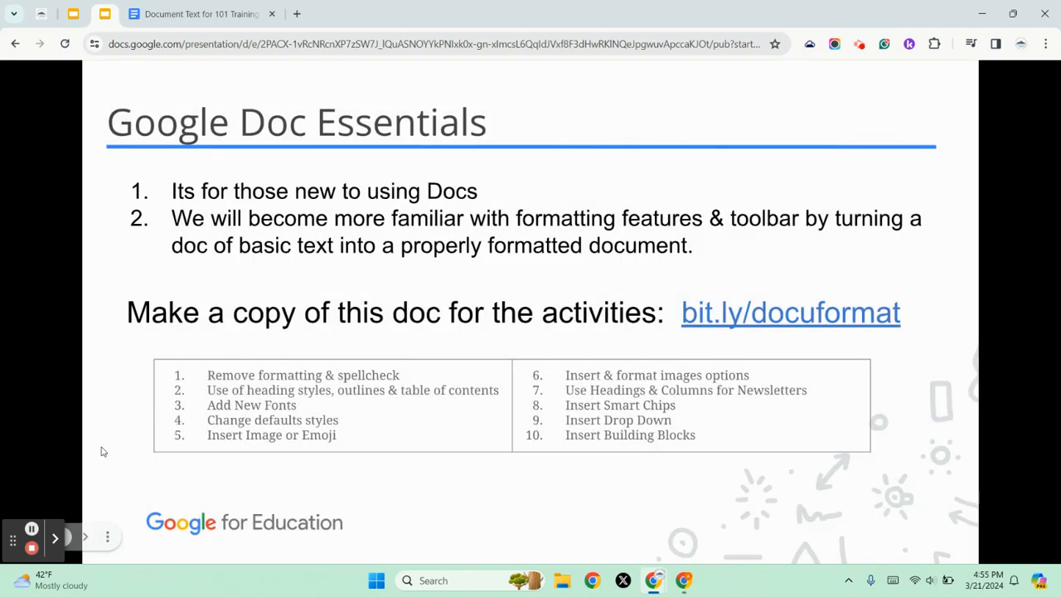
pyautogui.press('Right')
pyautogui.press('Right')
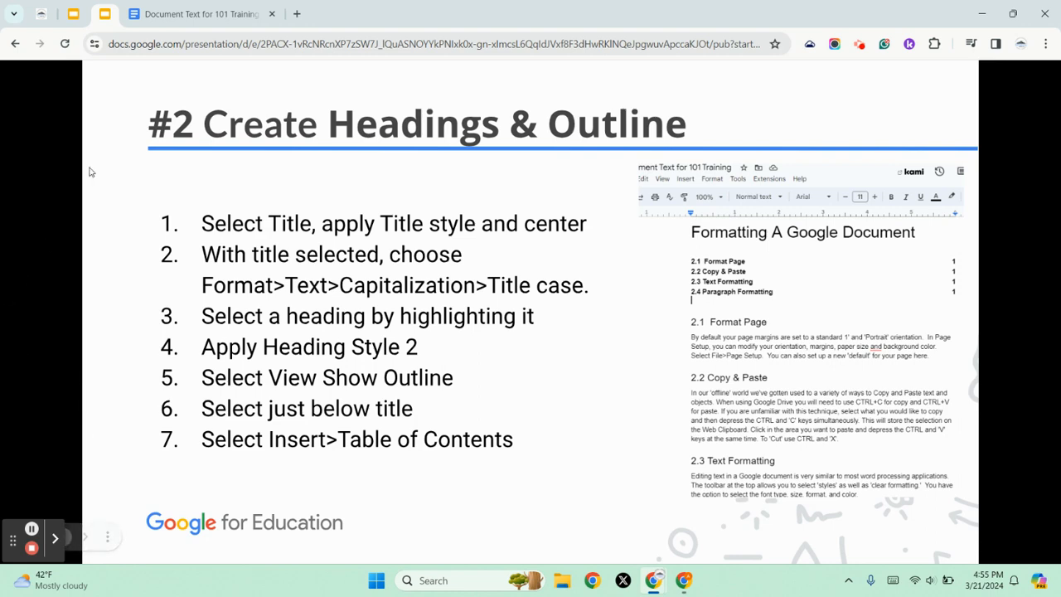
pyautogui.moveTo(105, 16); pyautogui.dragTo(1060, 6)
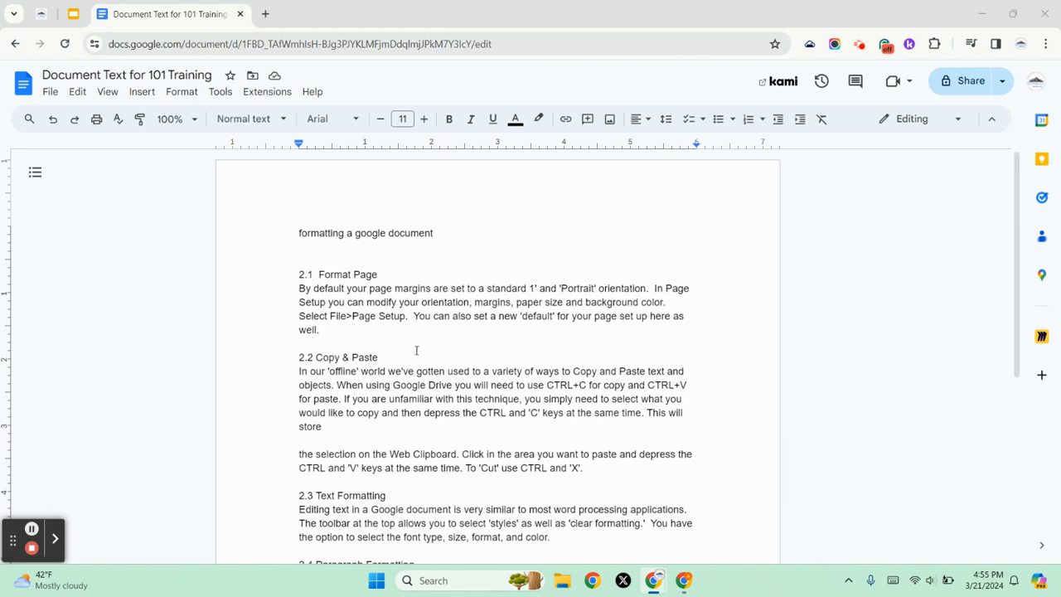
# Apply the Title style to the first line, "formatting a google document".
pyautogui.moveTo(299, 234); pyautogui.dragTo(448, 216)
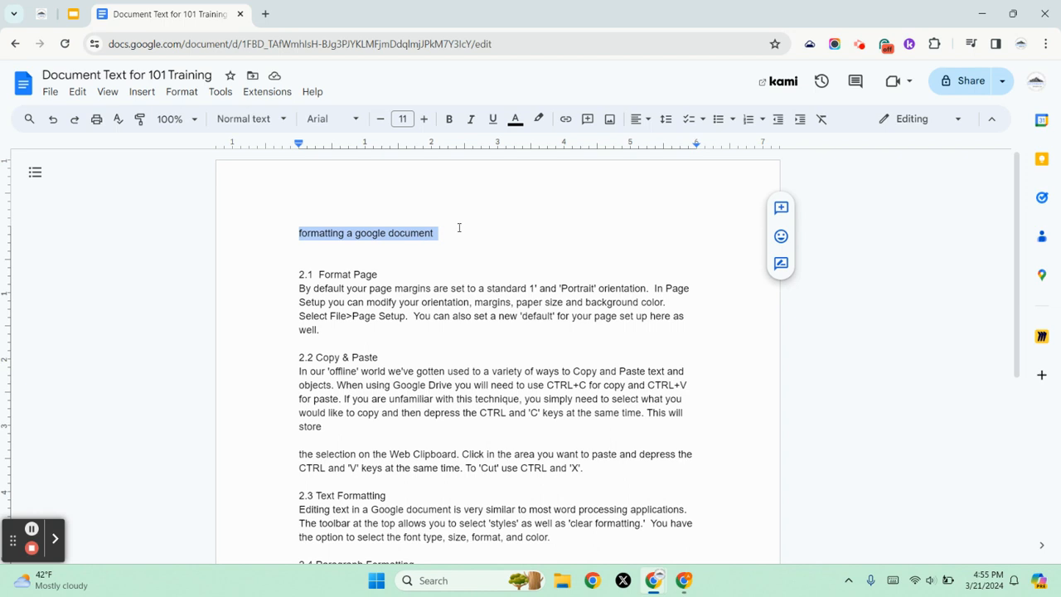
pyautogui.click(247, 120)
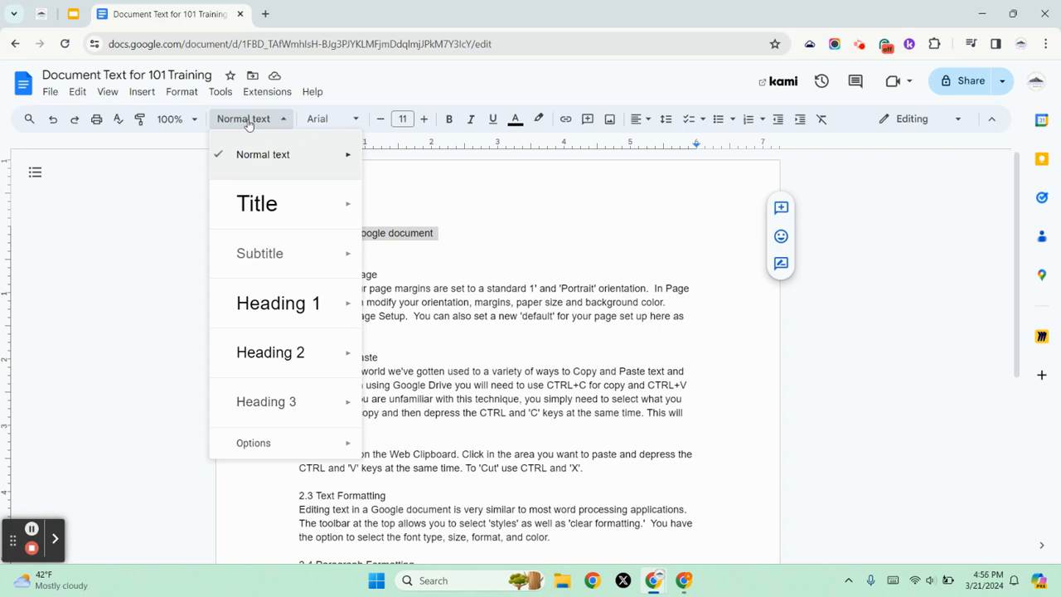
pyautogui.click(256, 209)
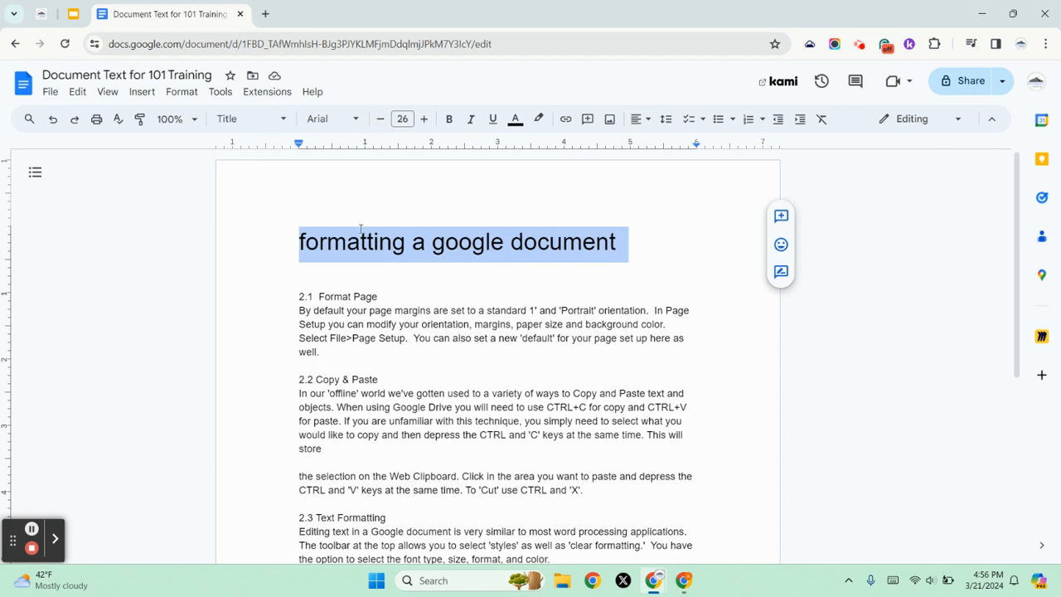
# Change the document title's capitalization to Title Case and center it on the page.
pyautogui.click(183, 92)
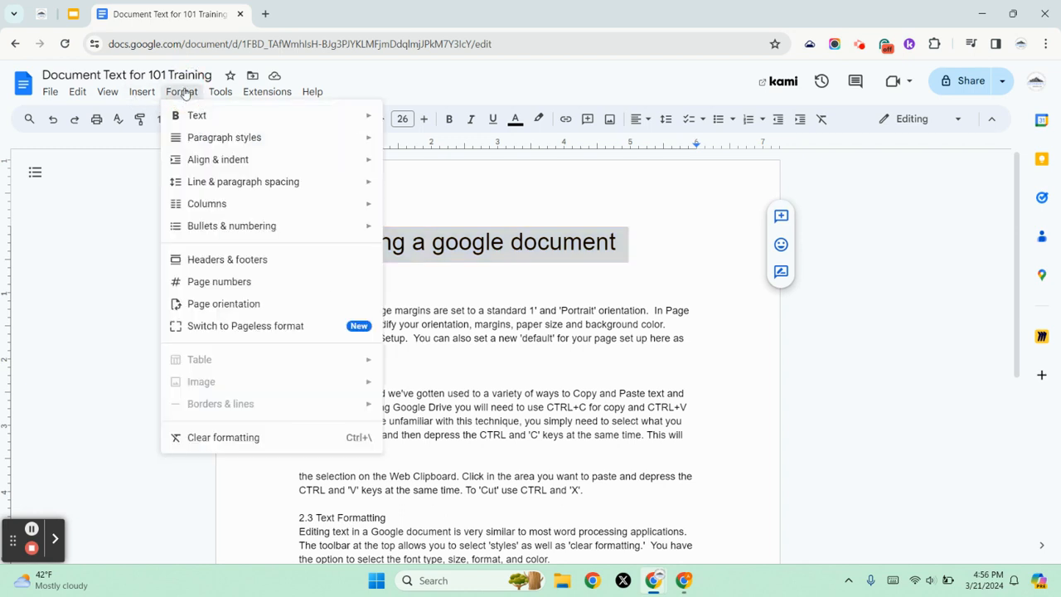
pyautogui.moveTo(195, 116)
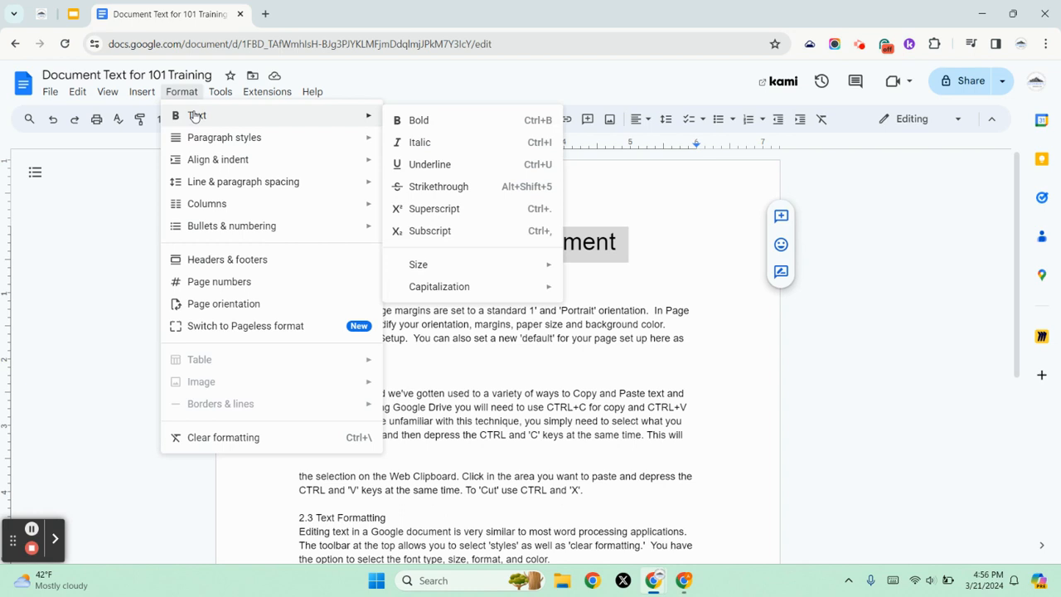
pyautogui.moveTo(426, 287)
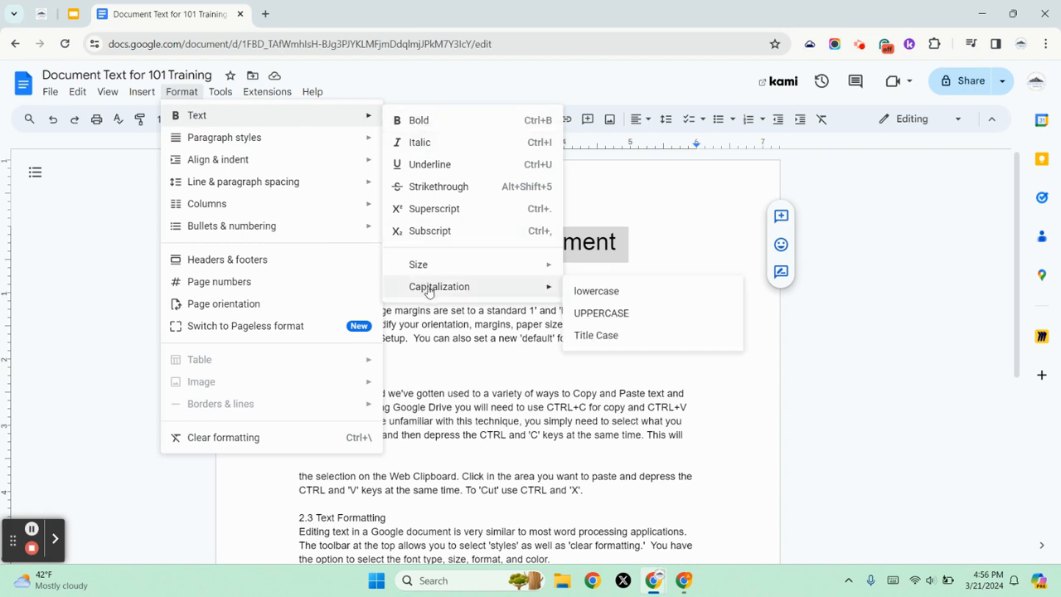
pyautogui.click(591, 335)
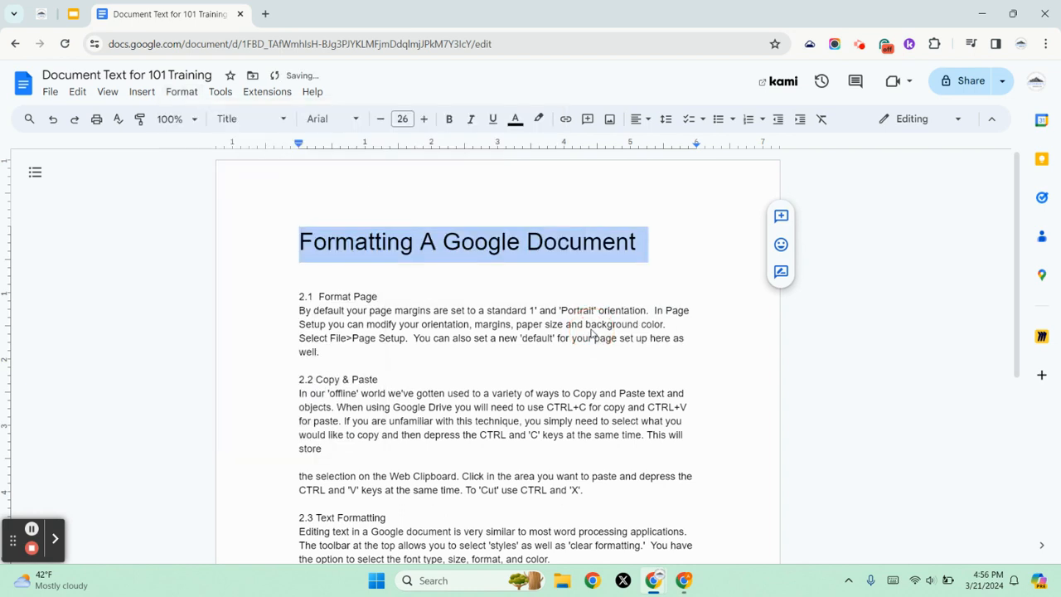
pyautogui.click(637, 120)
pyautogui.click(660, 144)
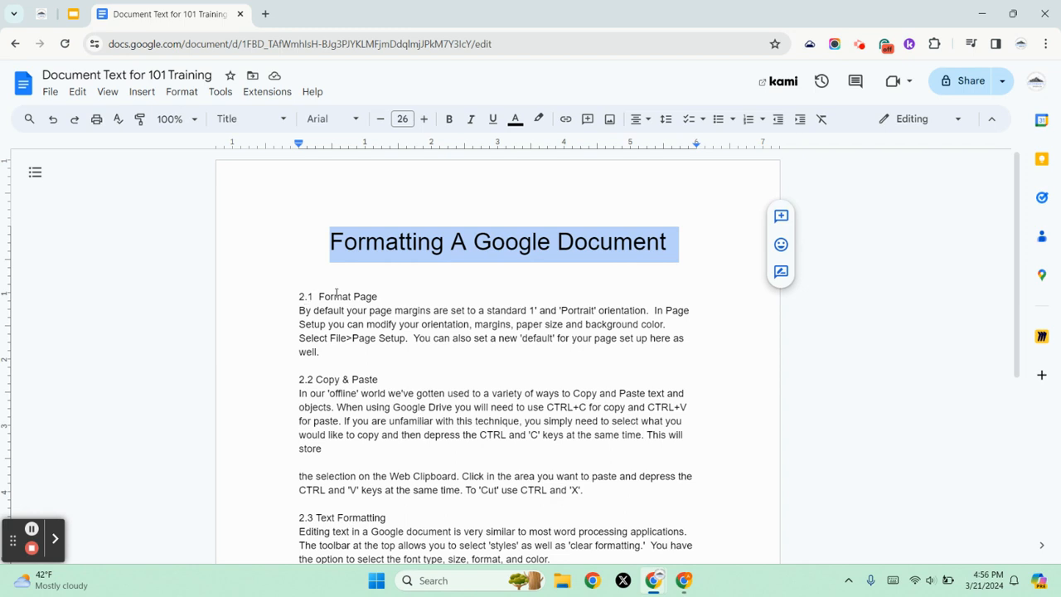
# Apply the Heading 2 style to the "2.1 Format Page" and "2.2 Copy & Paste" headings.
pyautogui.moveTo(394, 298); pyautogui.dragTo(329, 310)
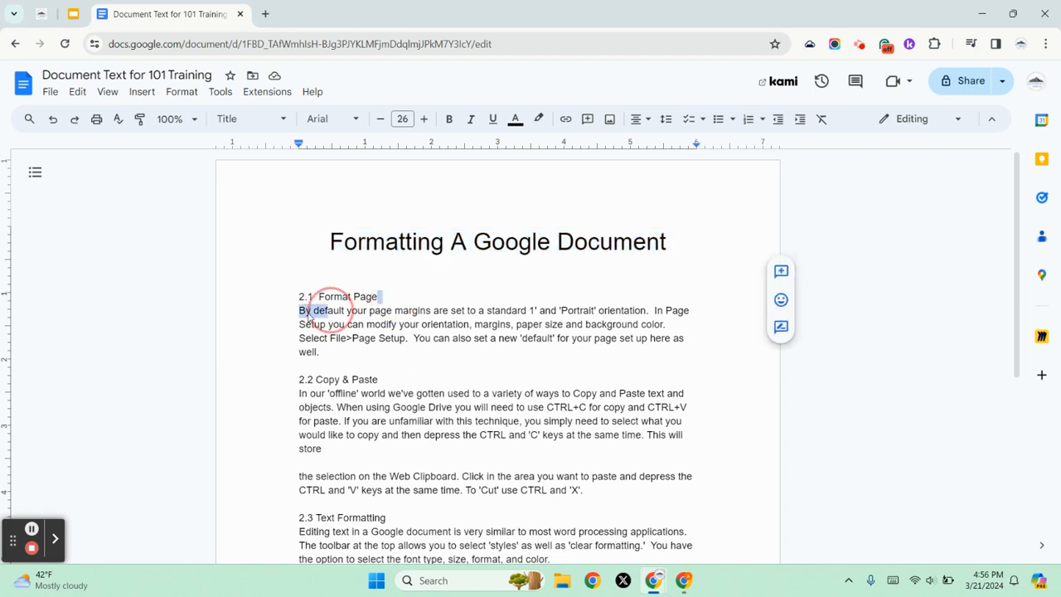
pyautogui.tripleClick(292, 300)
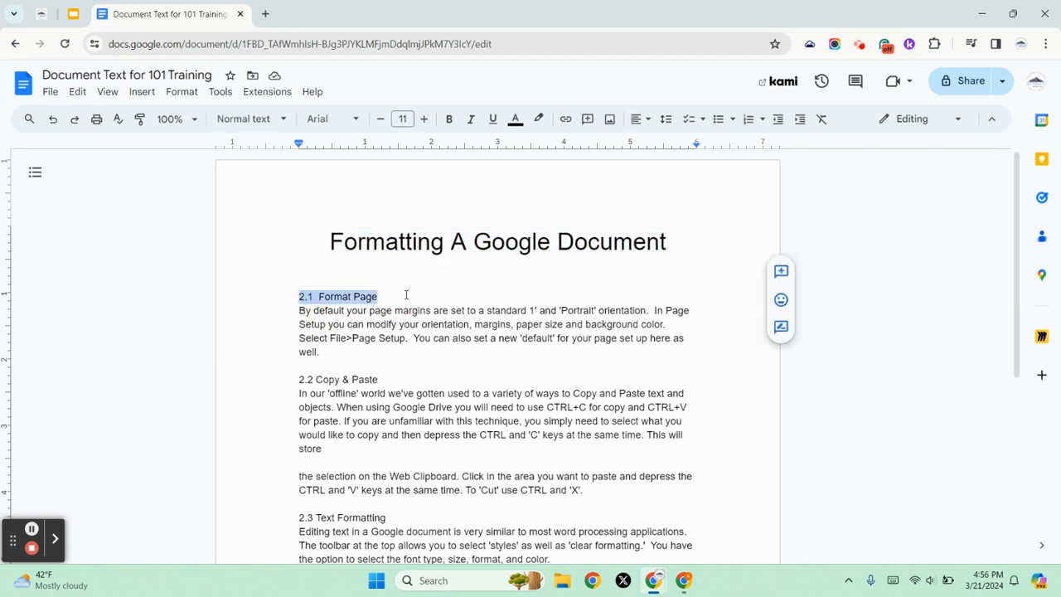
pyautogui.click(273, 120)
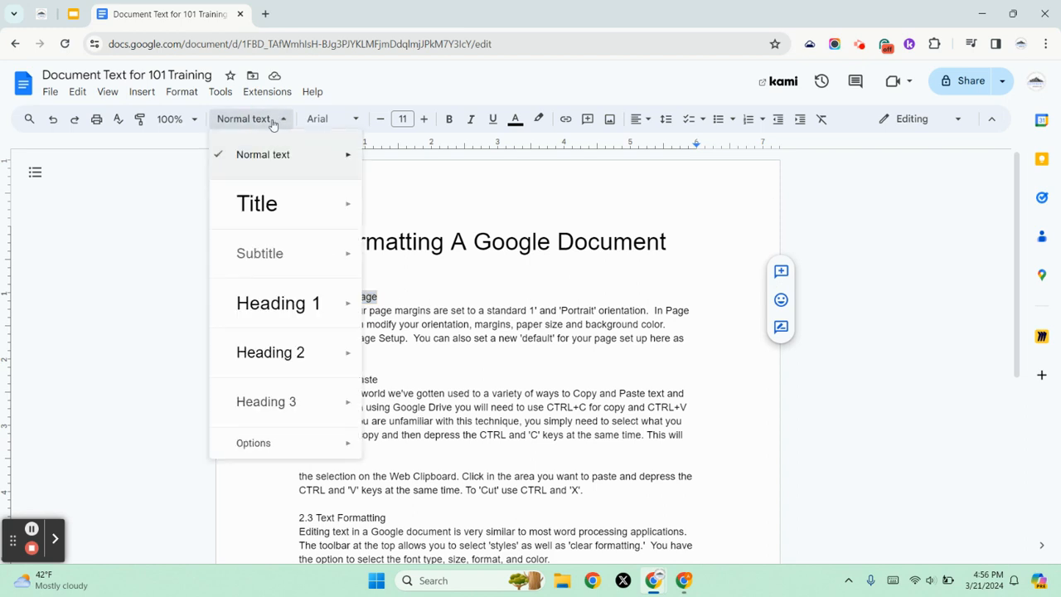
pyautogui.click(292, 356)
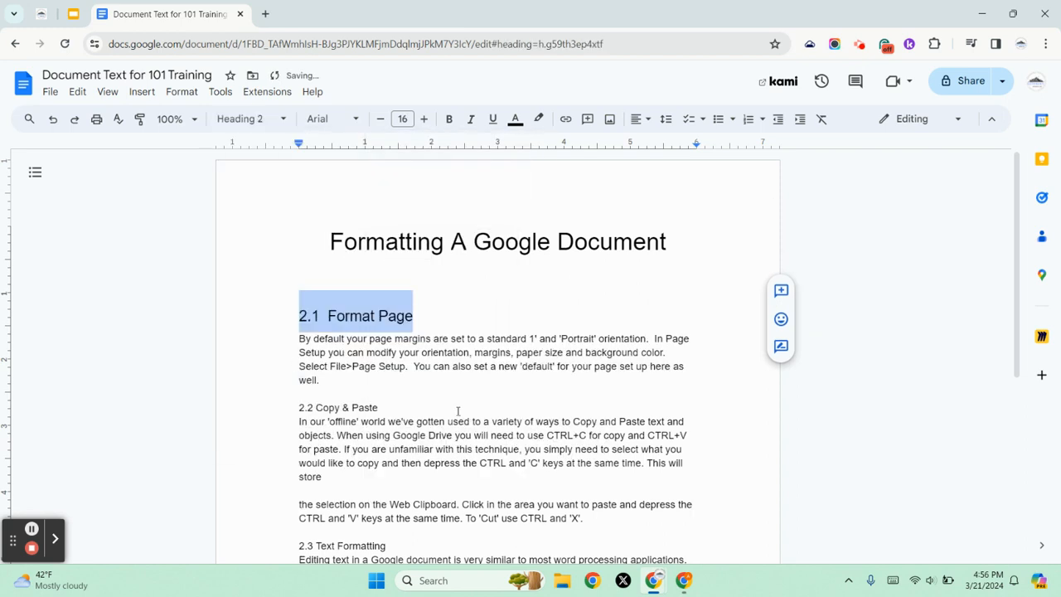
pyautogui.click(428, 407)
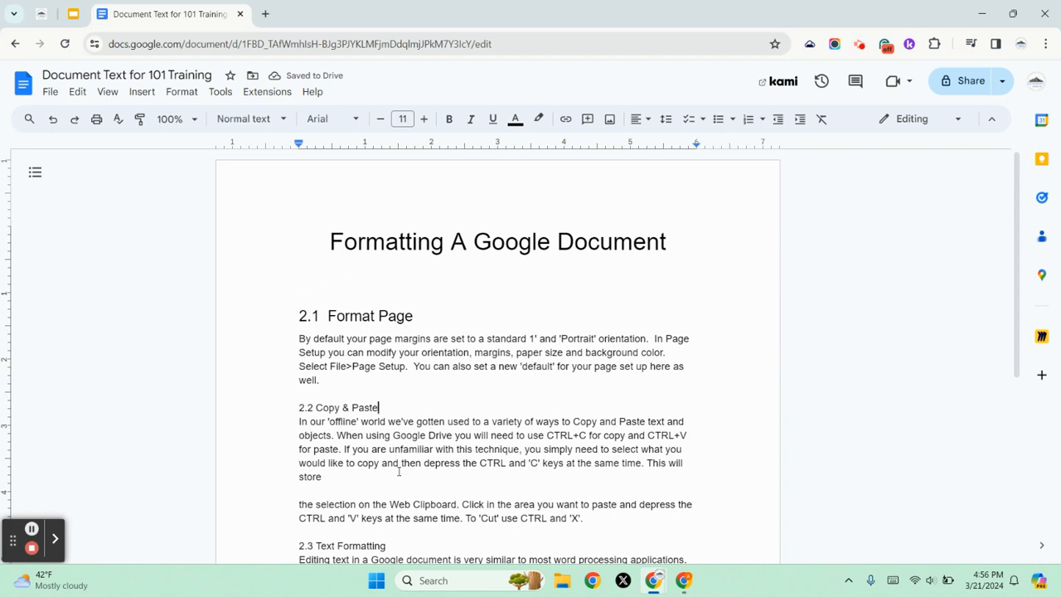
pyautogui.moveTo(408, 405); pyautogui.dragTo(267, 406)
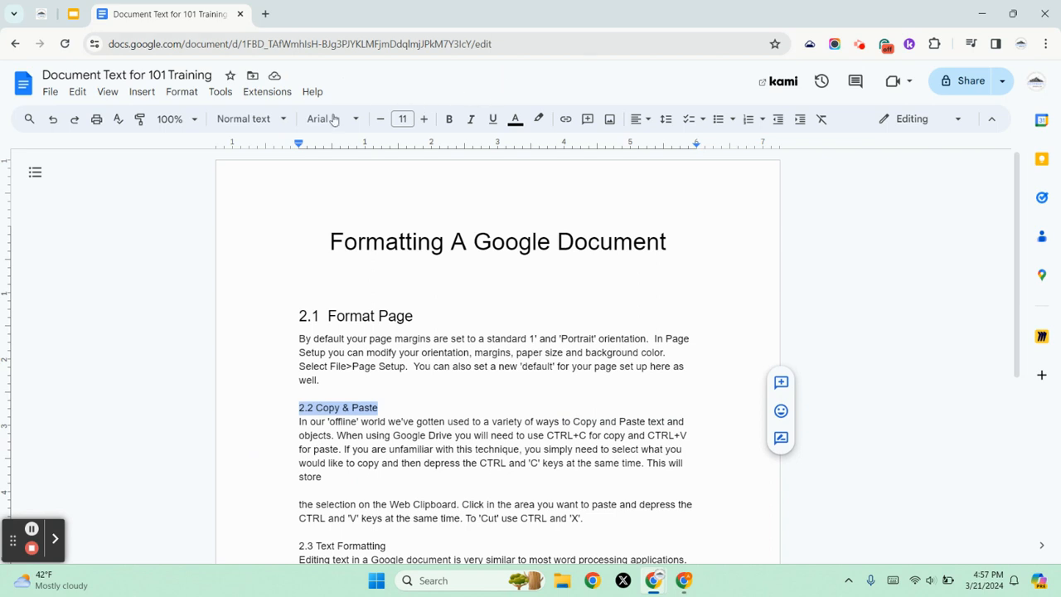
pyautogui.click(245, 118)
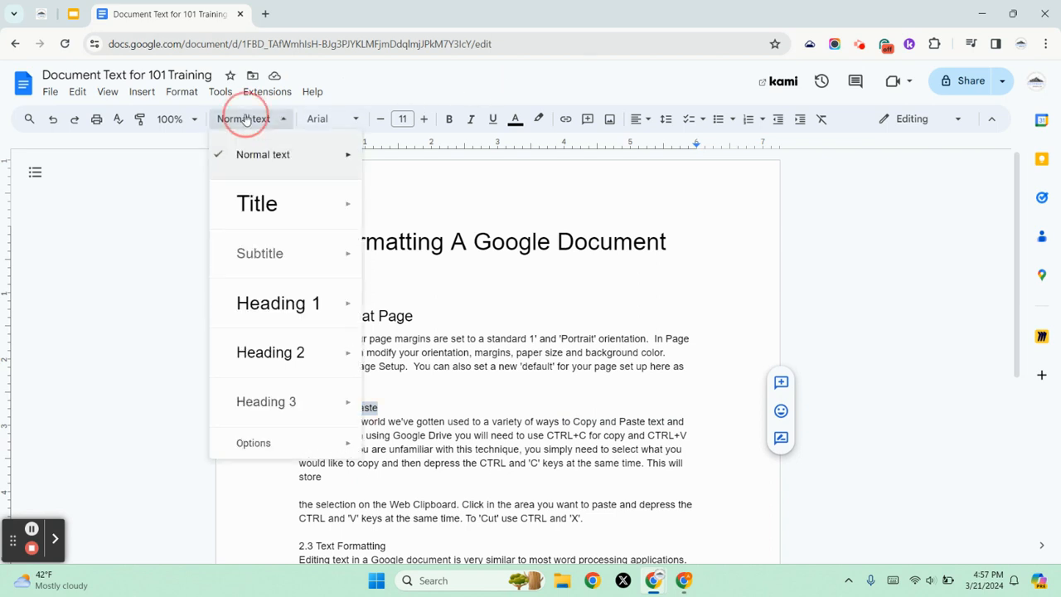
pyautogui.click(276, 360)
# Apply the Heading 2 style to the "2.3 Text Formatting" and "2.4 Paragraph Formatting" headings.
pyautogui.scroll(-2, 346, 319)
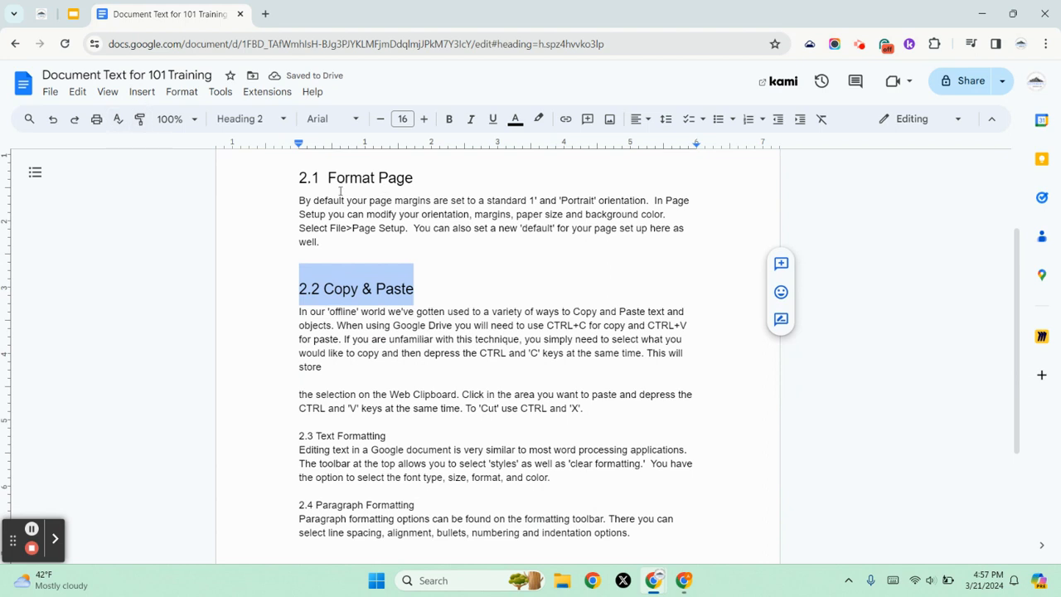
pyautogui.moveTo(412, 432); pyautogui.dragTo(284, 434)
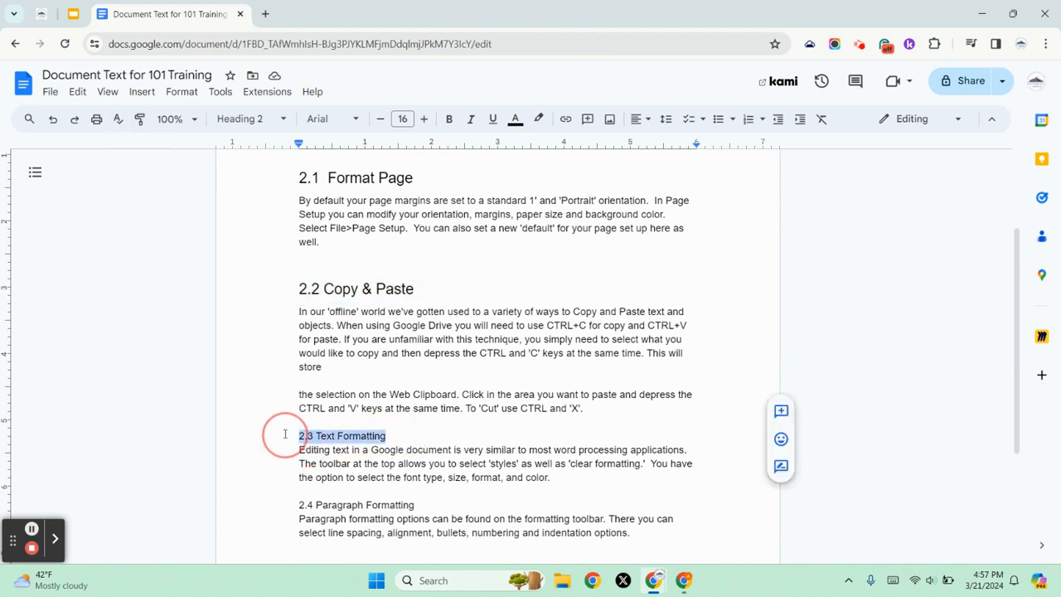
pyautogui.click(243, 120)
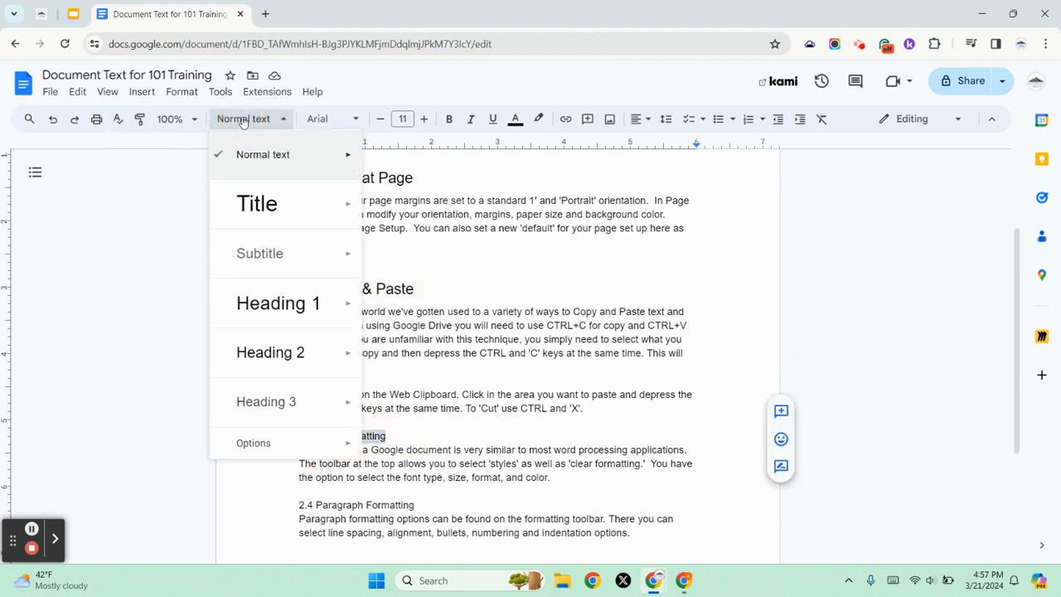
pyautogui.click(291, 372)
pyautogui.scroll(-2, 350, 347)
pyautogui.moveTo(422, 395); pyautogui.dragTo(279, 396)
pyautogui.click(248, 117)
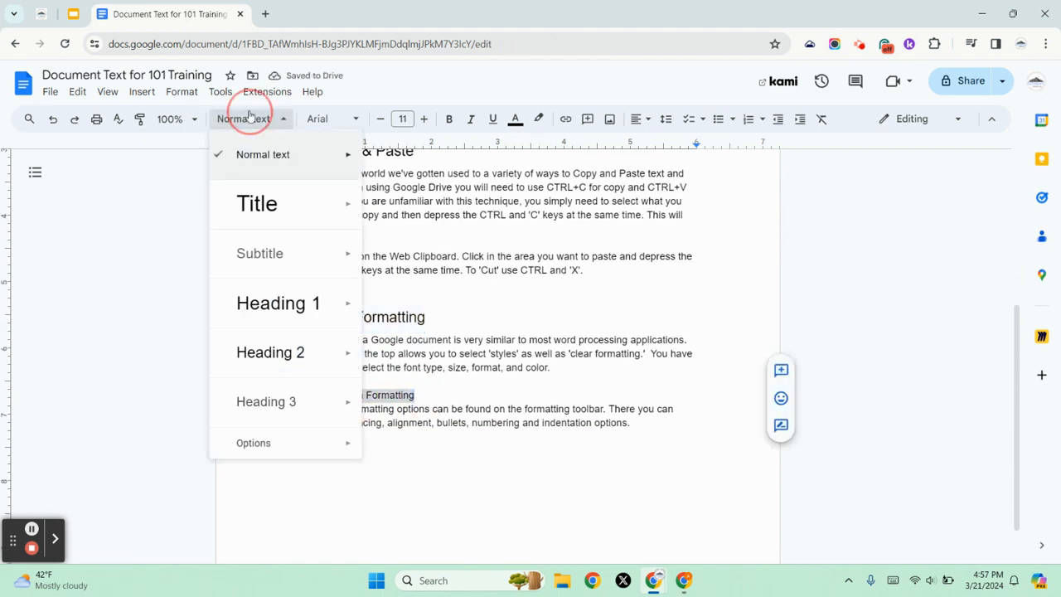
pyautogui.click(272, 361)
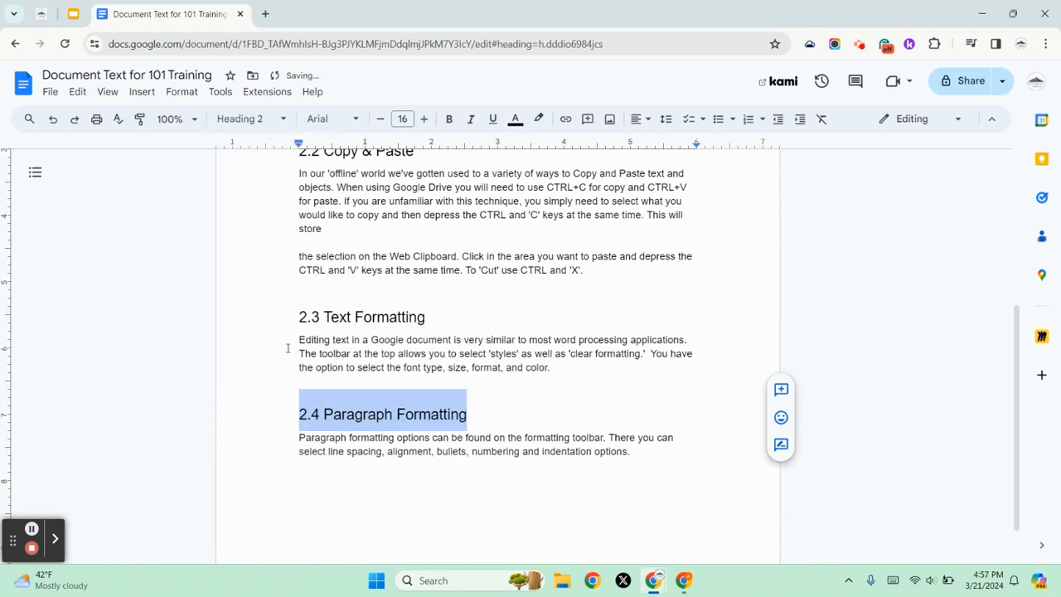
# Turn Show outline off and back on, and expand the document outline beside the page.
pyautogui.scroll(5, 444, 290)
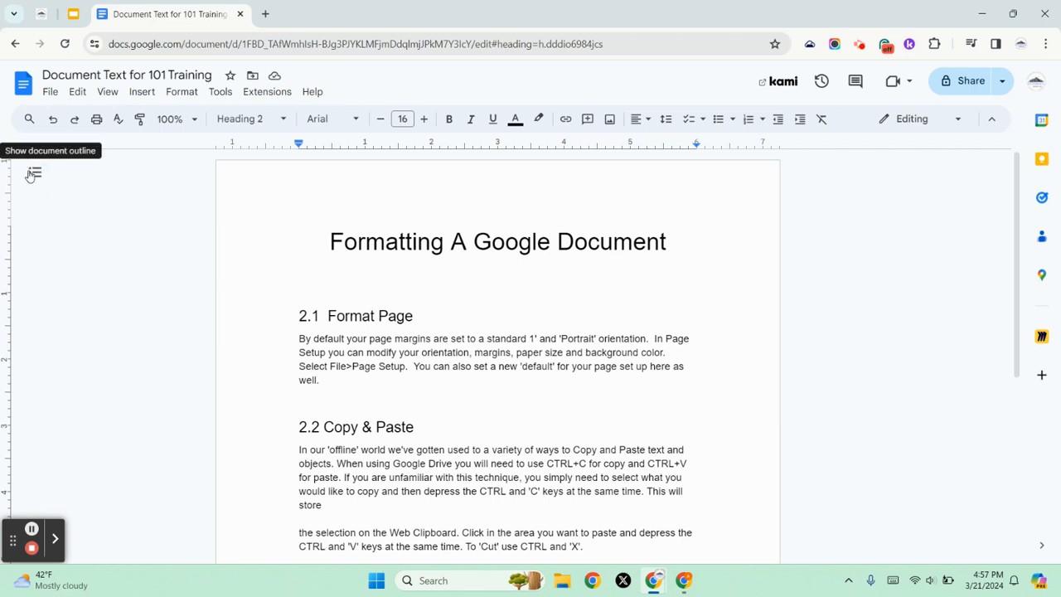
pyautogui.click(107, 91)
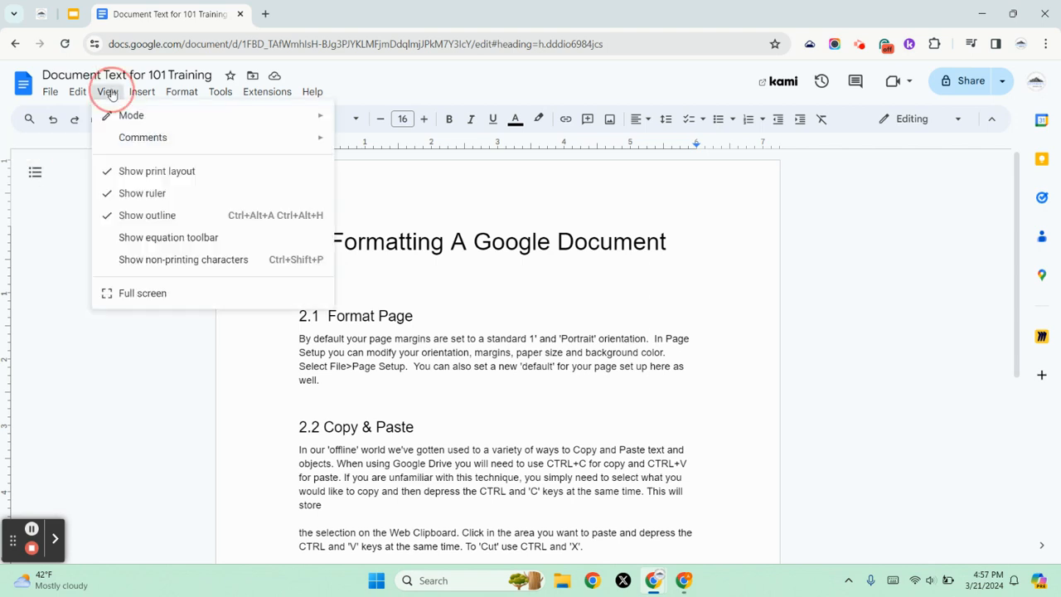
pyautogui.click(137, 214)
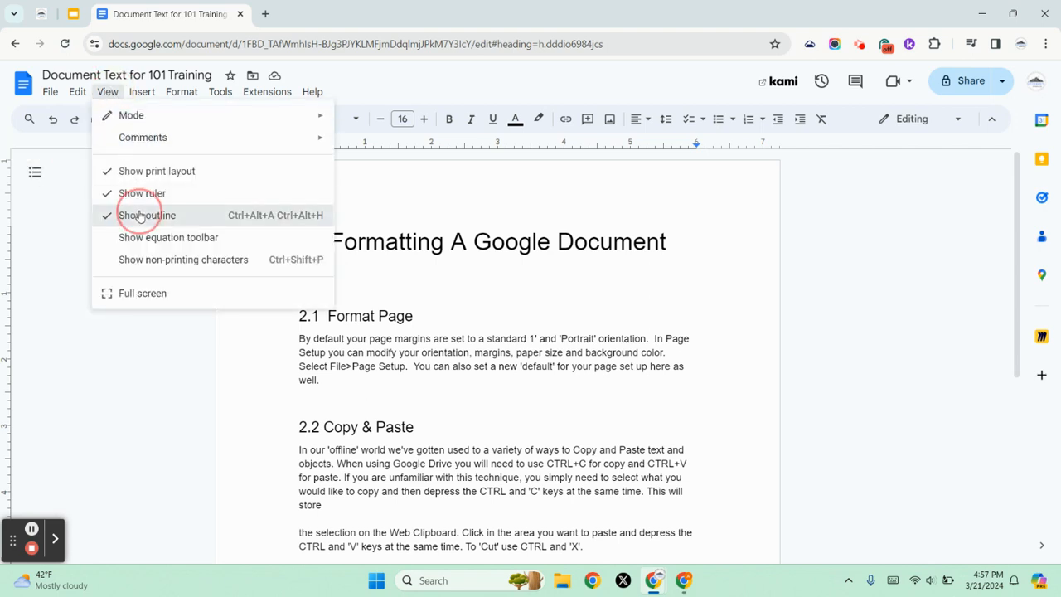
pyautogui.click(107, 91)
pyautogui.click(135, 216)
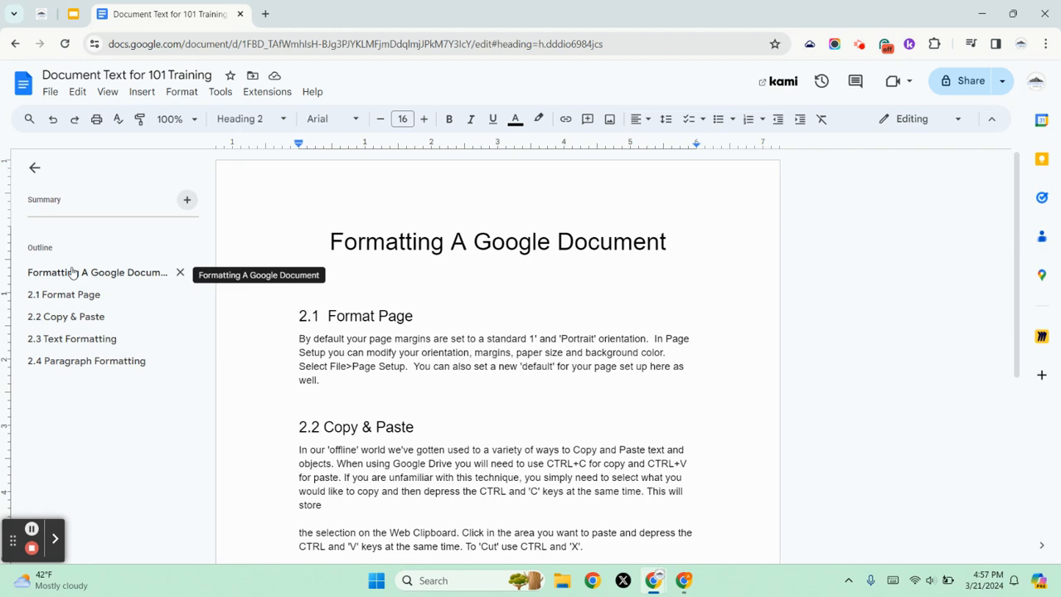
# Use the outline to jump to sections 2.2, 2.3 and 2.4, and return to the document title.
pyautogui.click(45, 317)
pyautogui.click(59, 339)
pyautogui.click(57, 361)
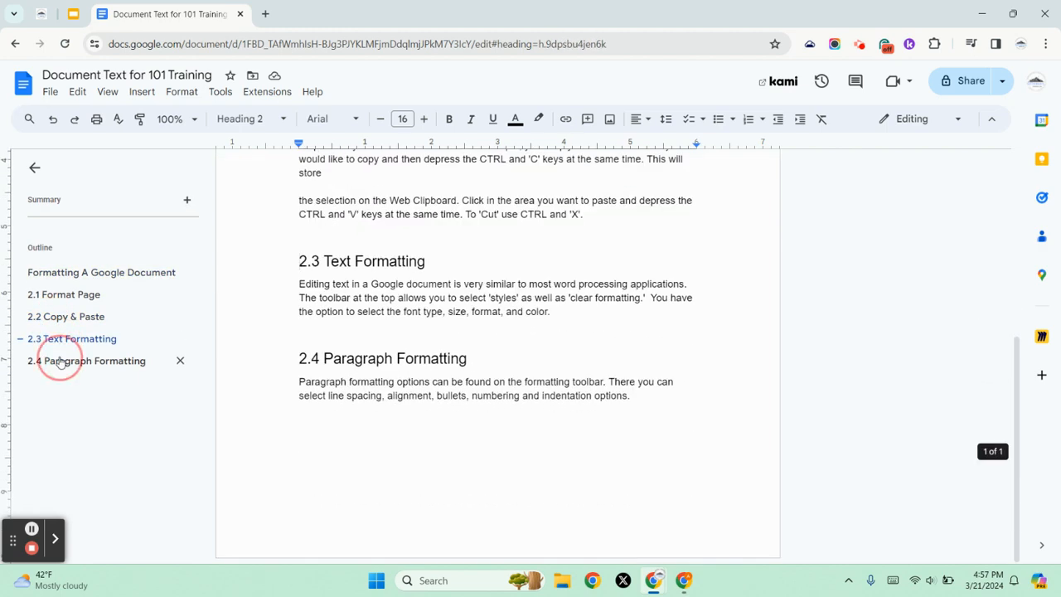
pyautogui.click(44, 280)
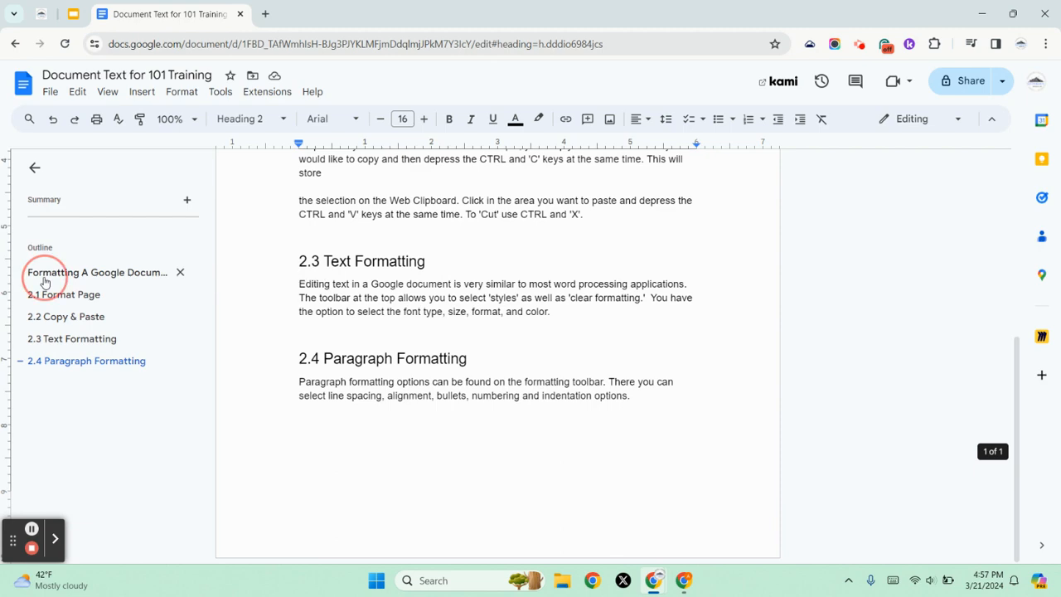
# Use the document outline to jump between the title and sections 2.4 and 2.3, and collapse the outline.
pyautogui.click(69, 365)
pyautogui.click(58, 282)
pyautogui.click(61, 360)
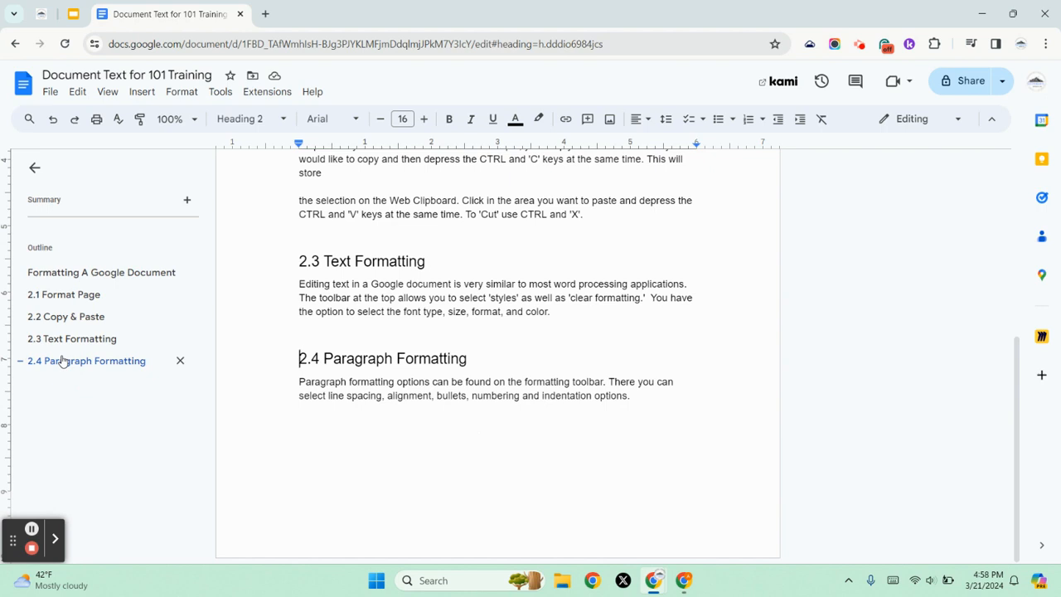
pyautogui.click(68, 338)
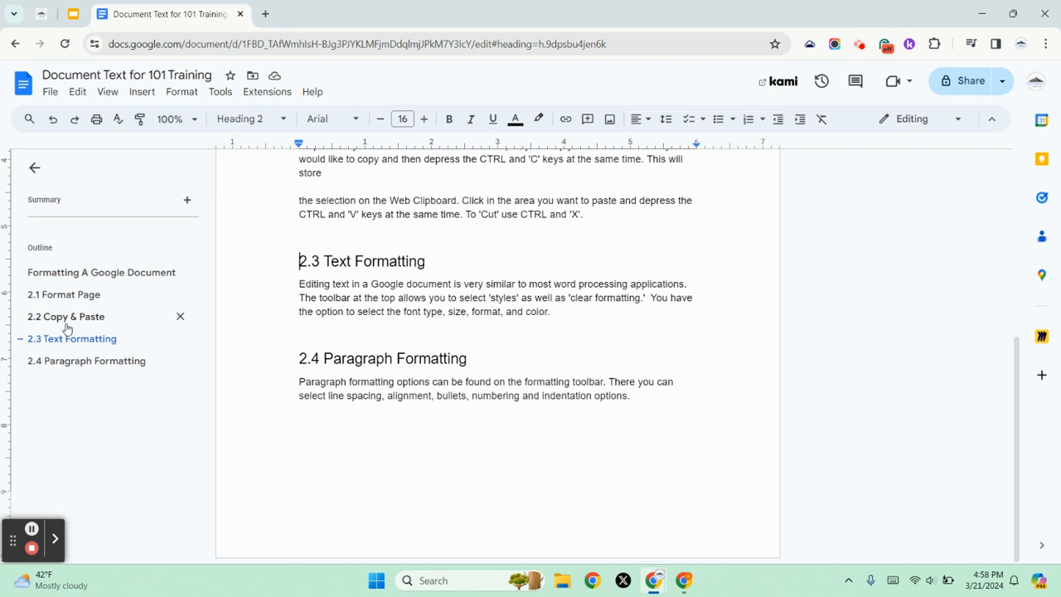
pyautogui.click(34, 167)
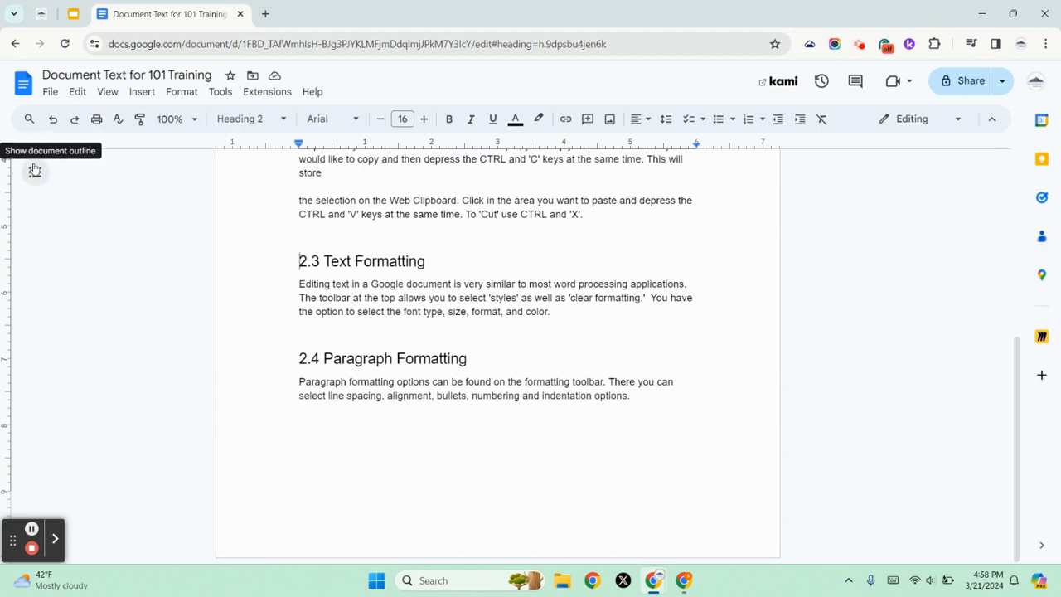
# Insert a table of contents with dotted leaders and page numbers on the blank line below the document title.
pyautogui.scroll(5, 290, 251)
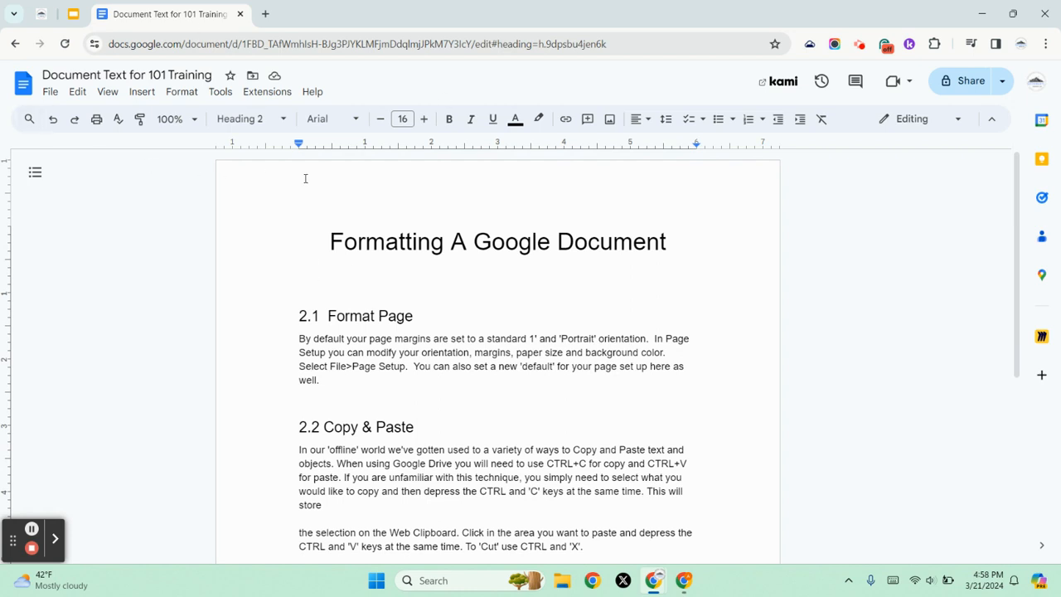
pyautogui.click(298, 279)
pyautogui.click(298, 279)
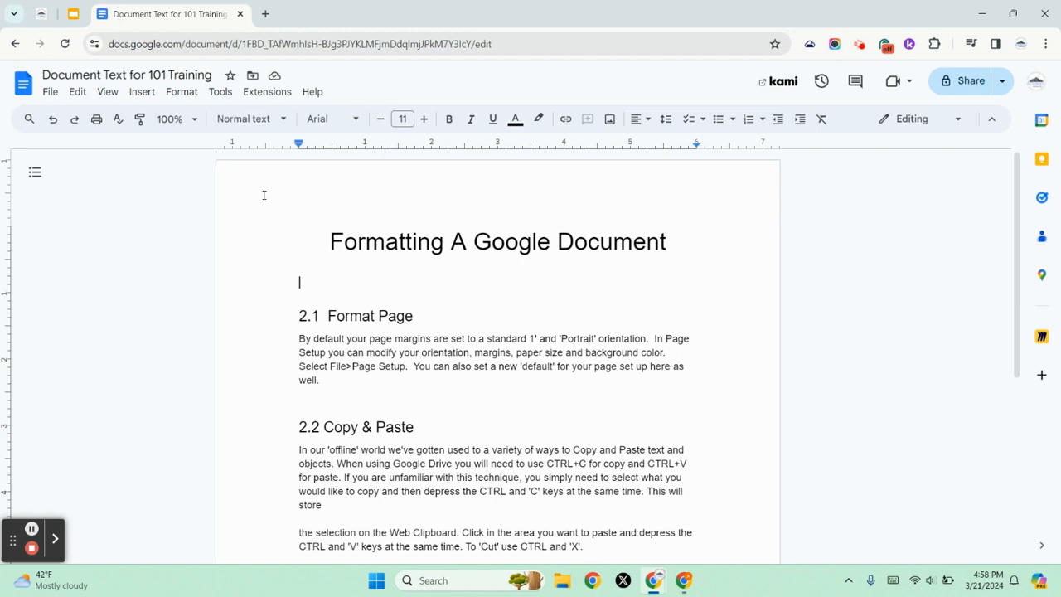
pyautogui.click(142, 92)
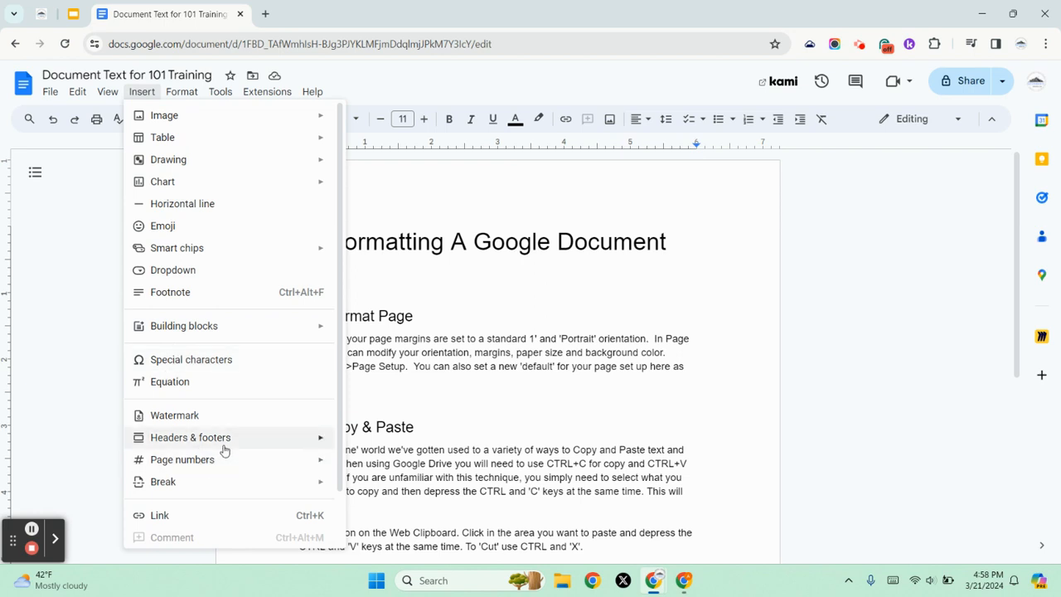
pyautogui.moveTo(229, 454)
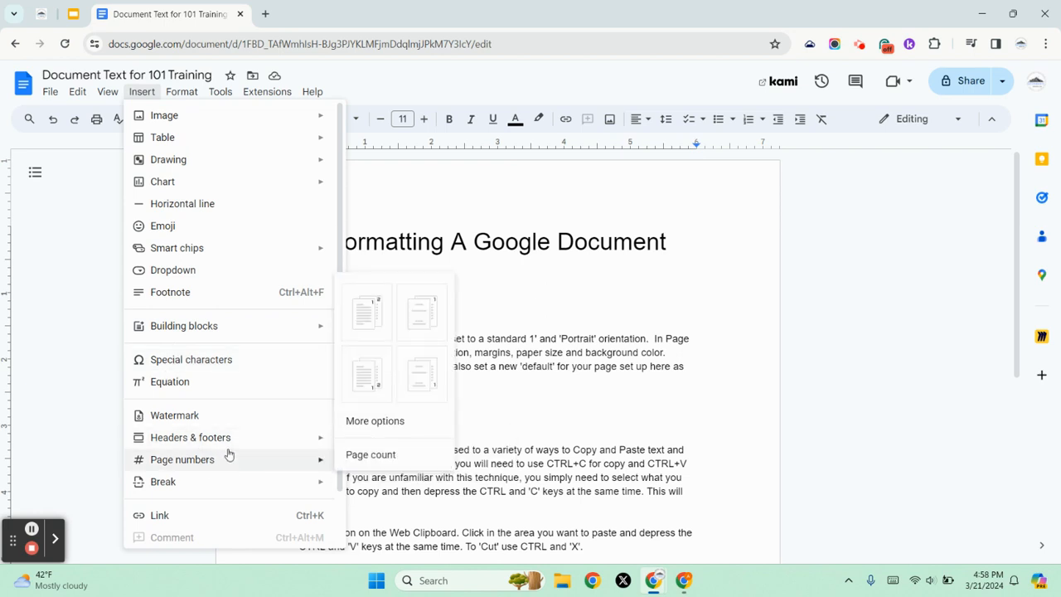
pyautogui.scroll(-1, 231, 452)
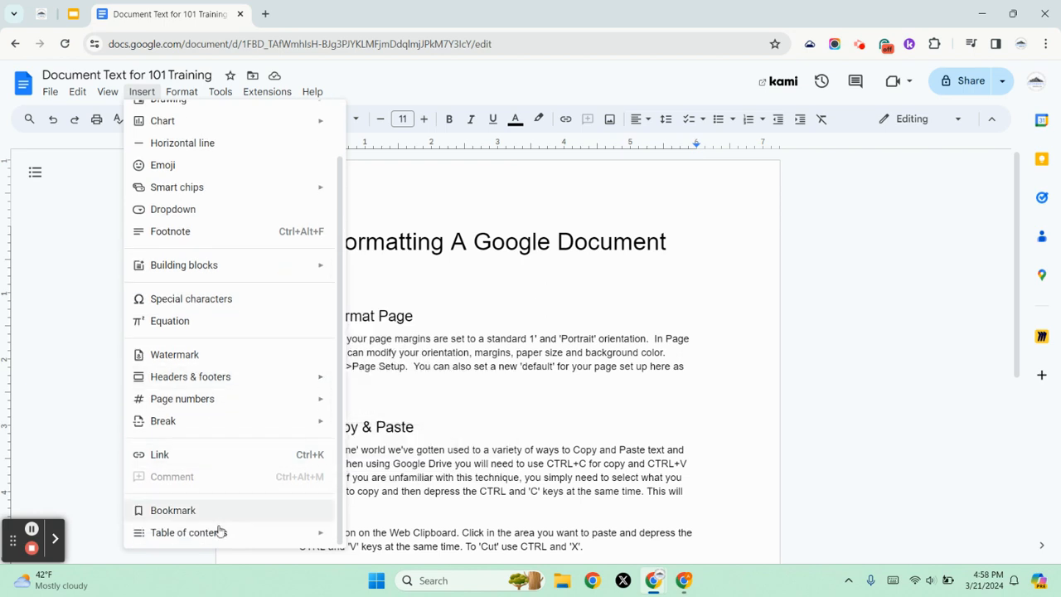
pyautogui.moveTo(223, 535)
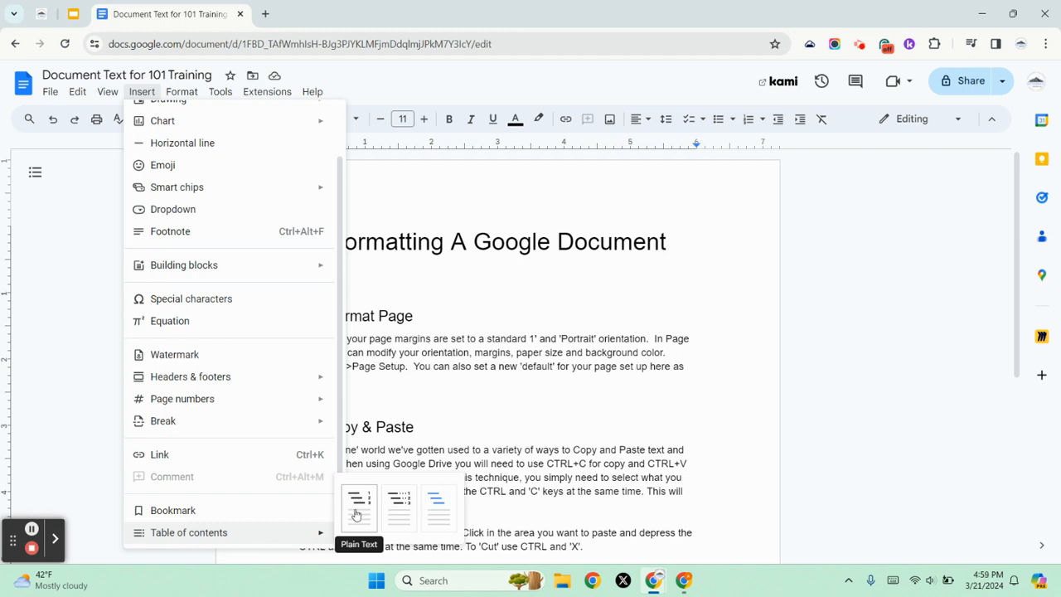
pyautogui.click(410, 516)
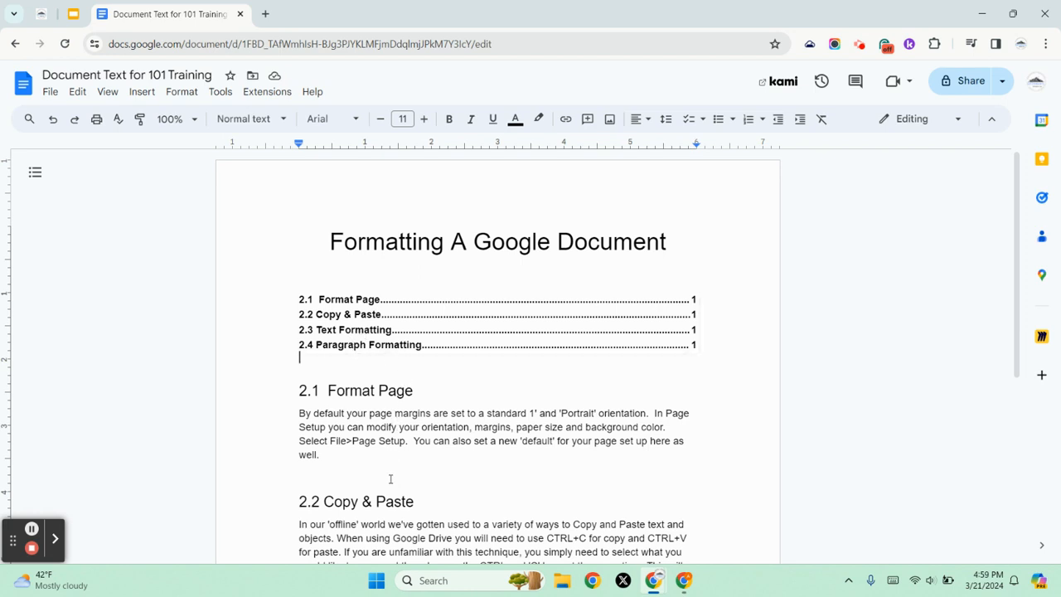
# Delete the "2.2 Copy & Paste" heading text from the body and update the table of contents.
pyautogui.click(385, 345)
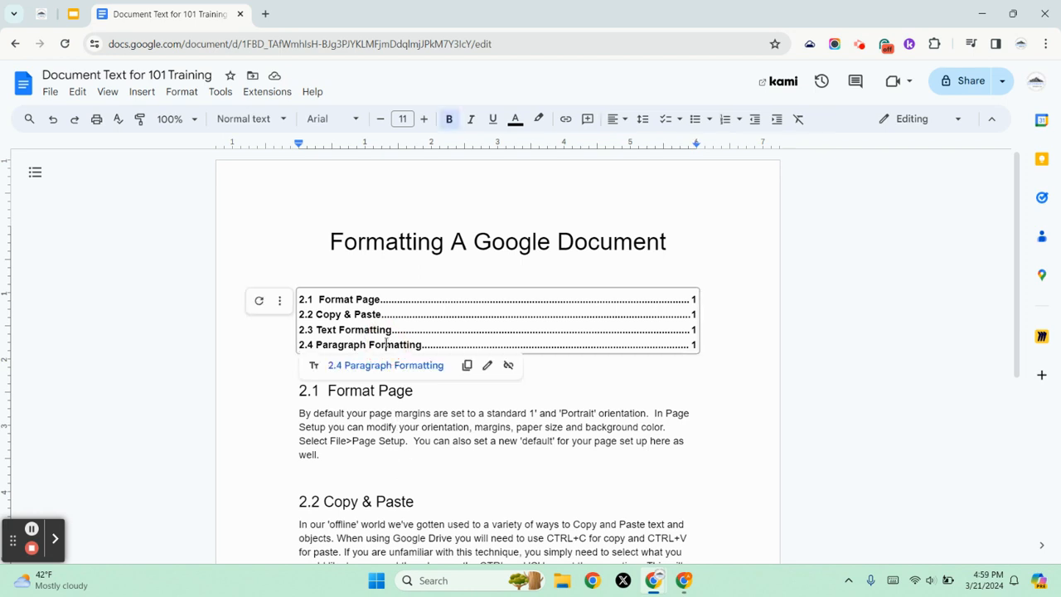
pyautogui.click(260, 302)
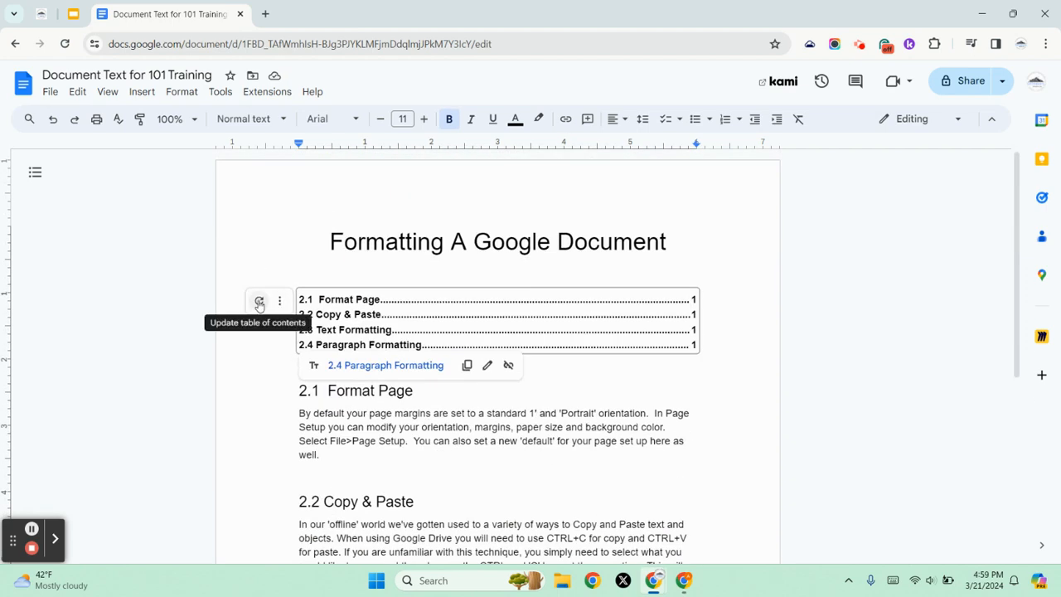
pyautogui.click(372, 500)
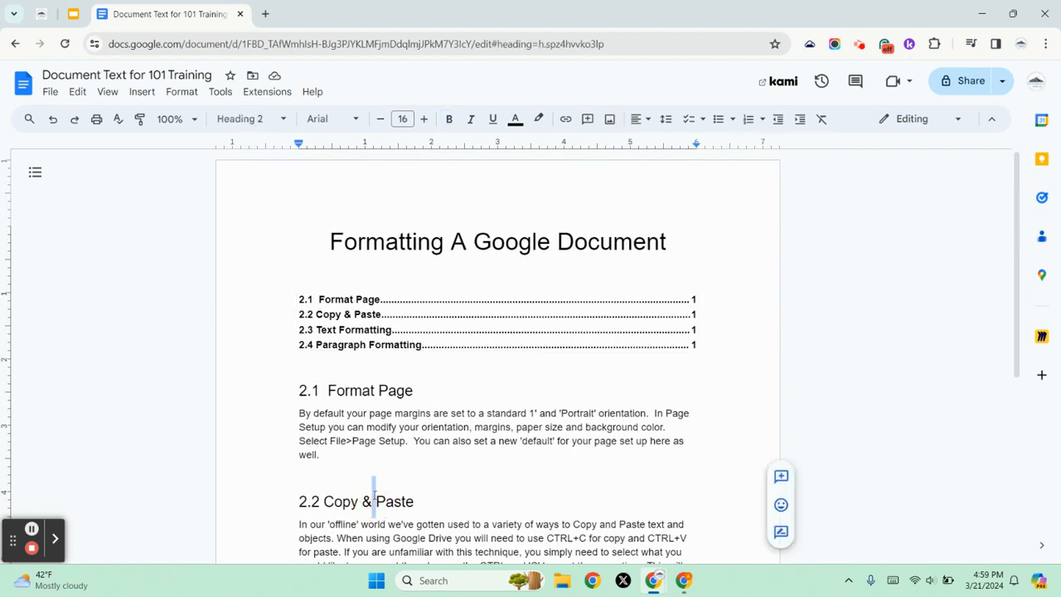
pyautogui.moveTo(427, 503); pyautogui.dragTo(273, 508)
pyautogui.press('BackSpace')
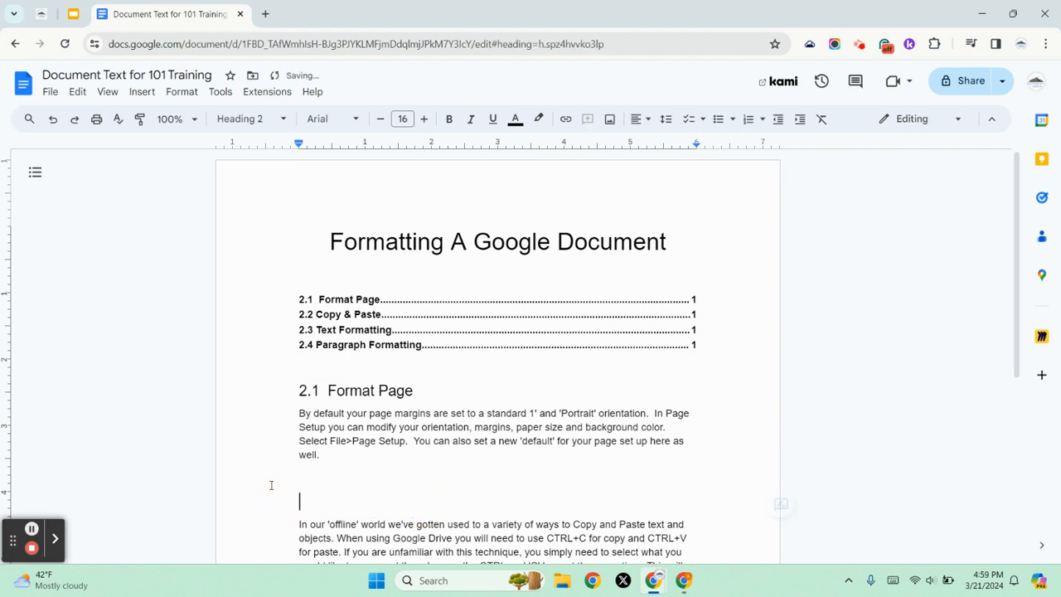
pyautogui.click(294, 300)
pyautogui.click(258, 300)
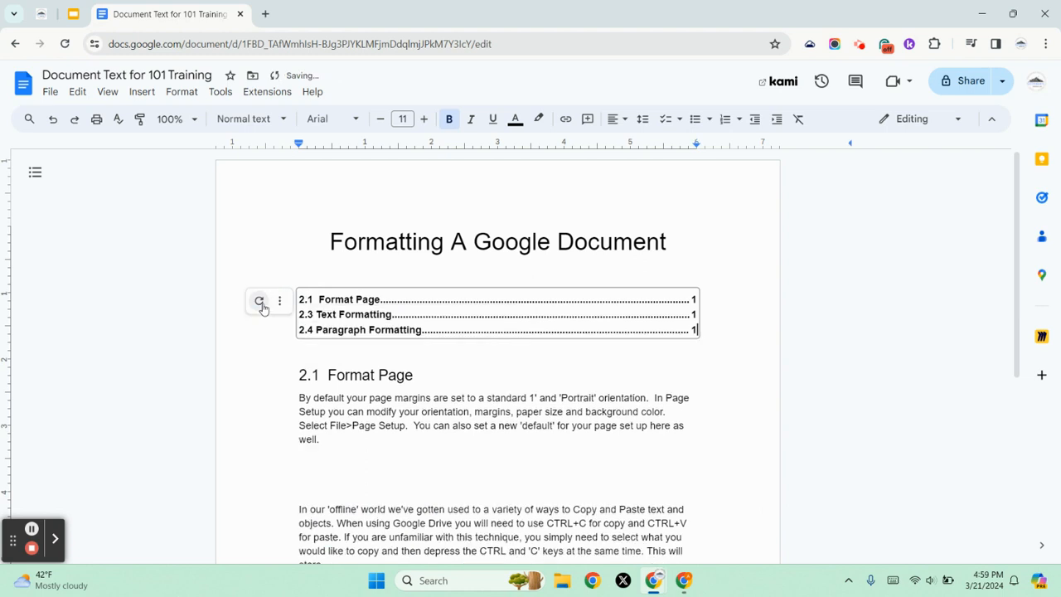
# Undo the last table of contents update.
pyautogui.click(55, 119)
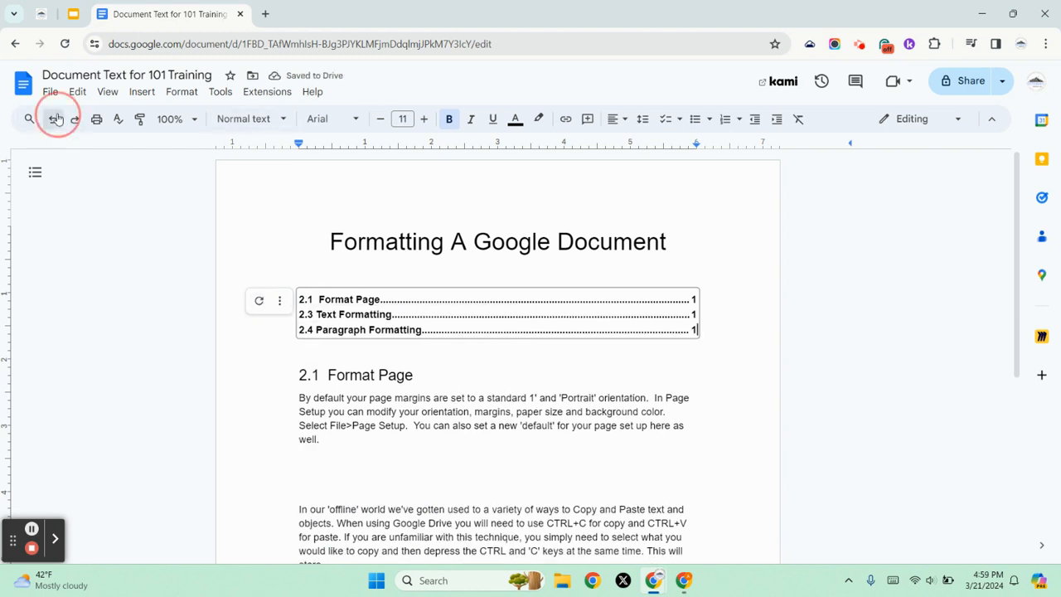
pyautogui.click(554, 396)
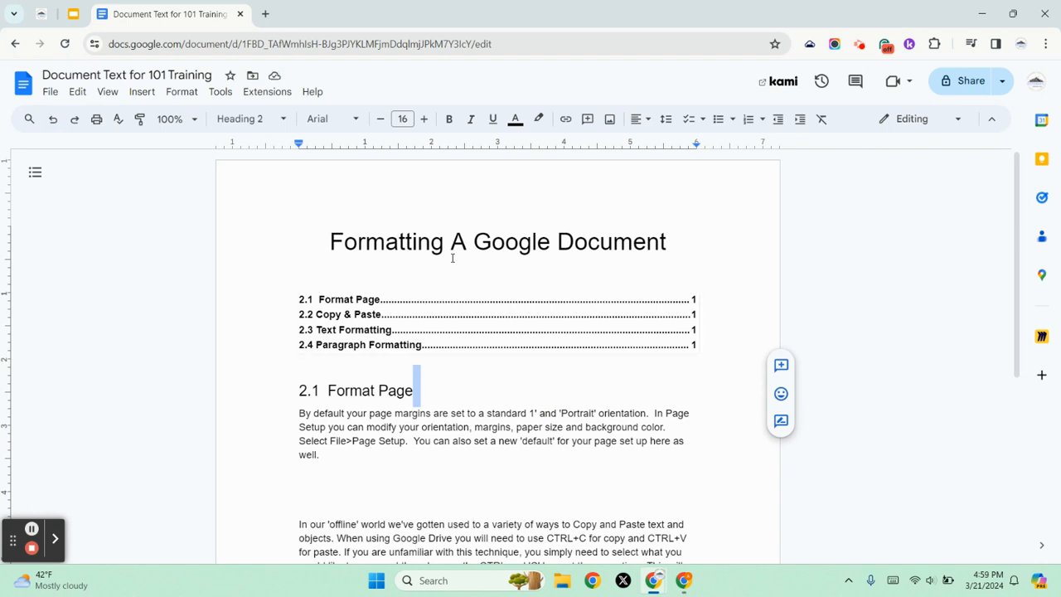
# Remove the dotted table of contents and insert the version with blue links in its place.
pyautogui.click(354, 303)
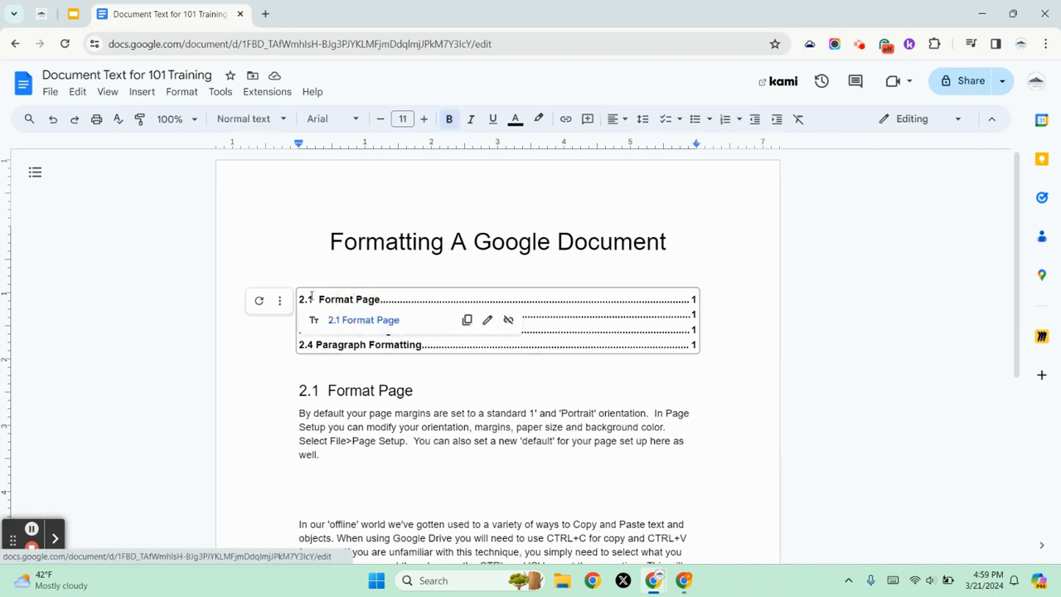
pyautogui.click(280, 302)
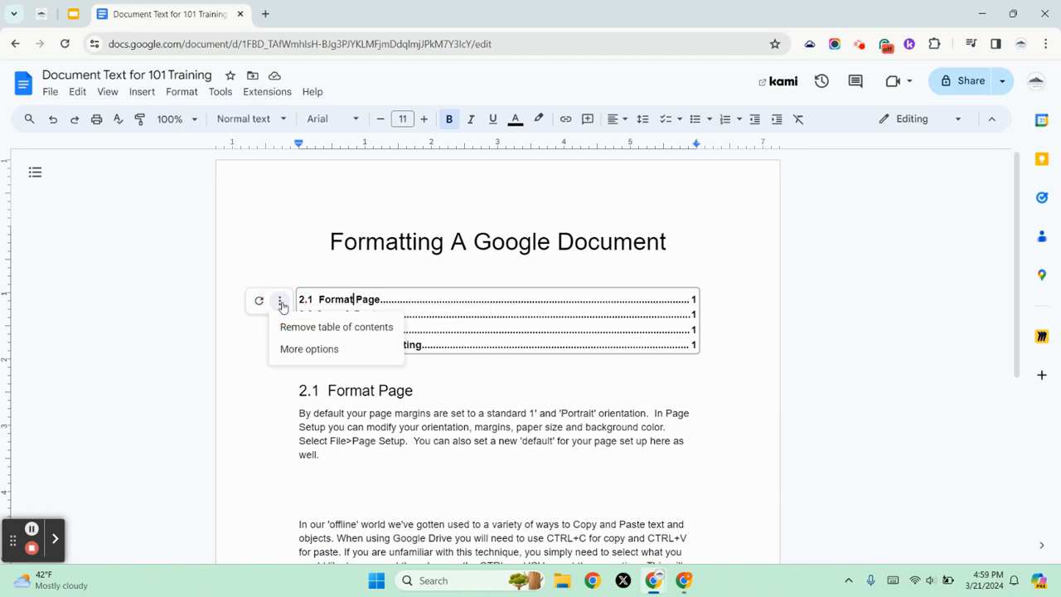
pyautogui.click(305, 328)
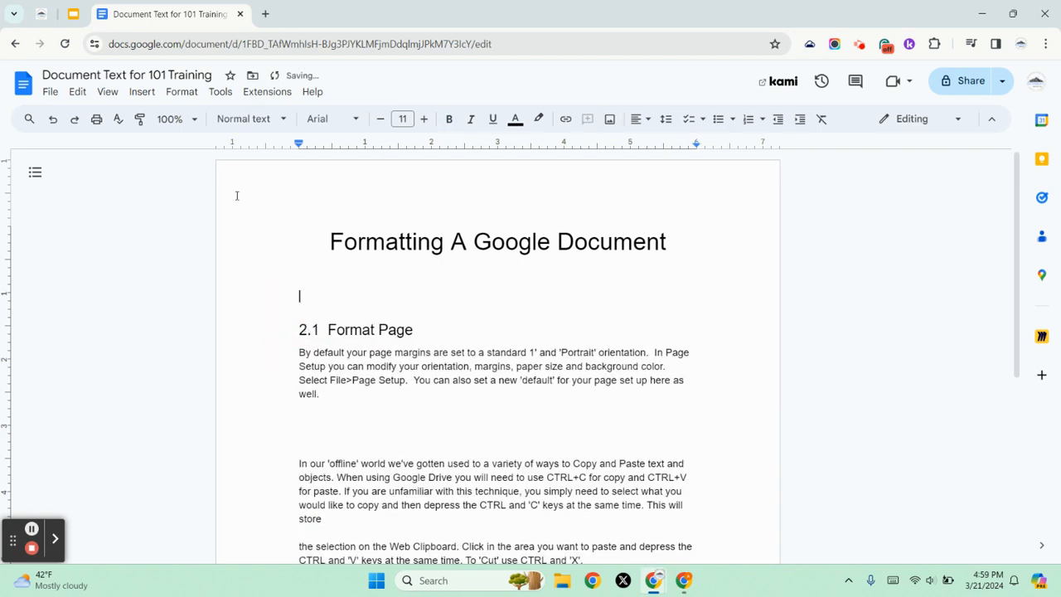
pyautogui.click(142, 91)
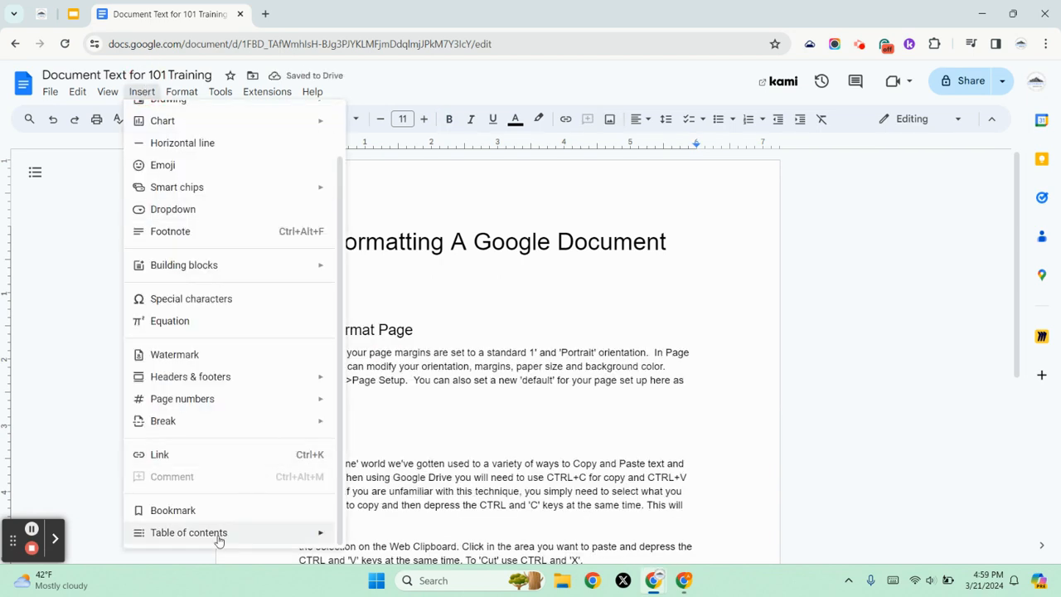
pyautogui.click(448, 501)
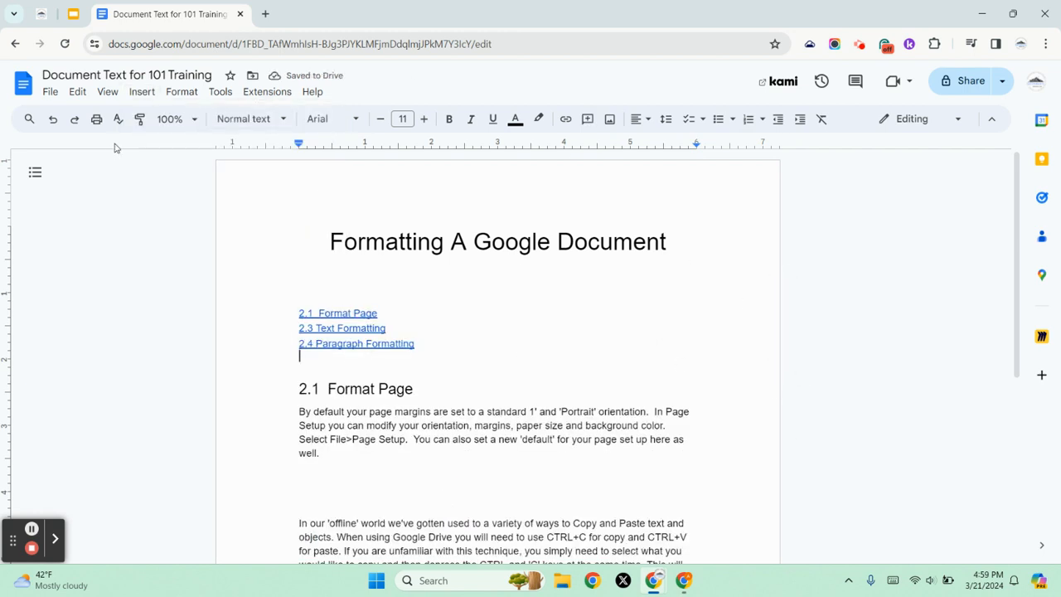
# Undo the table of contents replacement and the deletion of the "2.2 Copy & Paste" heading.
pyautogui.click(55, 120)
pyautogui.click(55, 120)
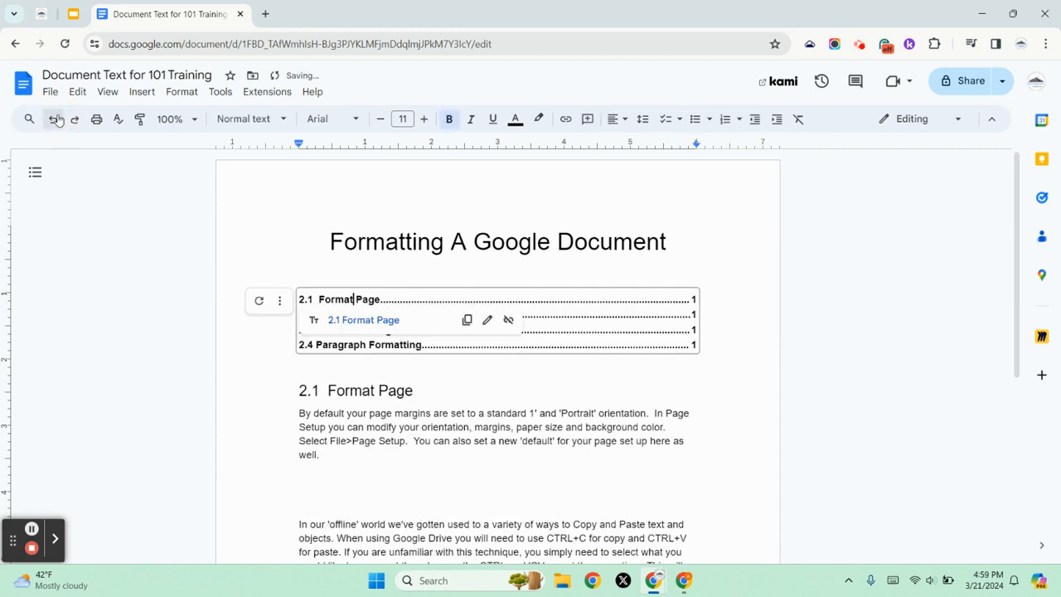
pyautogui.click(55, 119)
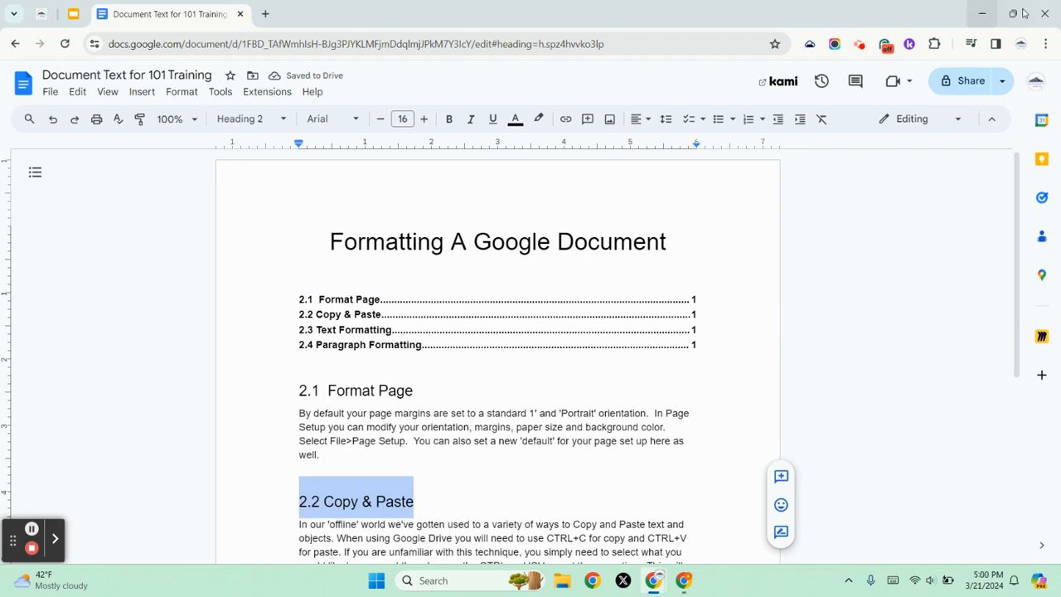
# Switch to the presentation window, maximize it to review the "#2 Create Headings & Outline" instructions, and return to the document.
pyautogui.moveTo(1060, 448); pyautogui.dragTo(151, 93)
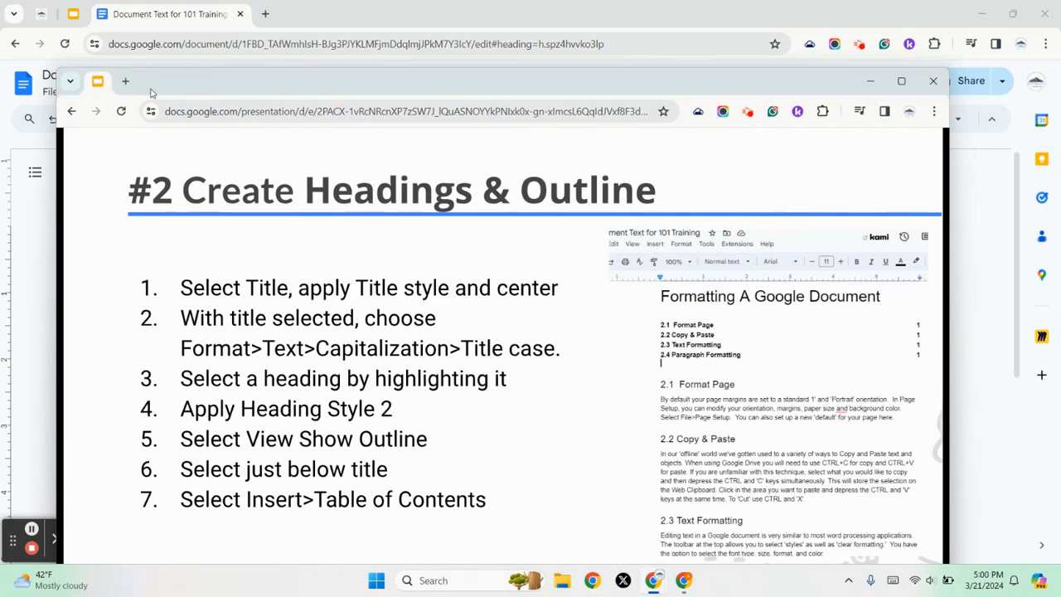
pyautogui.click(901, 80)
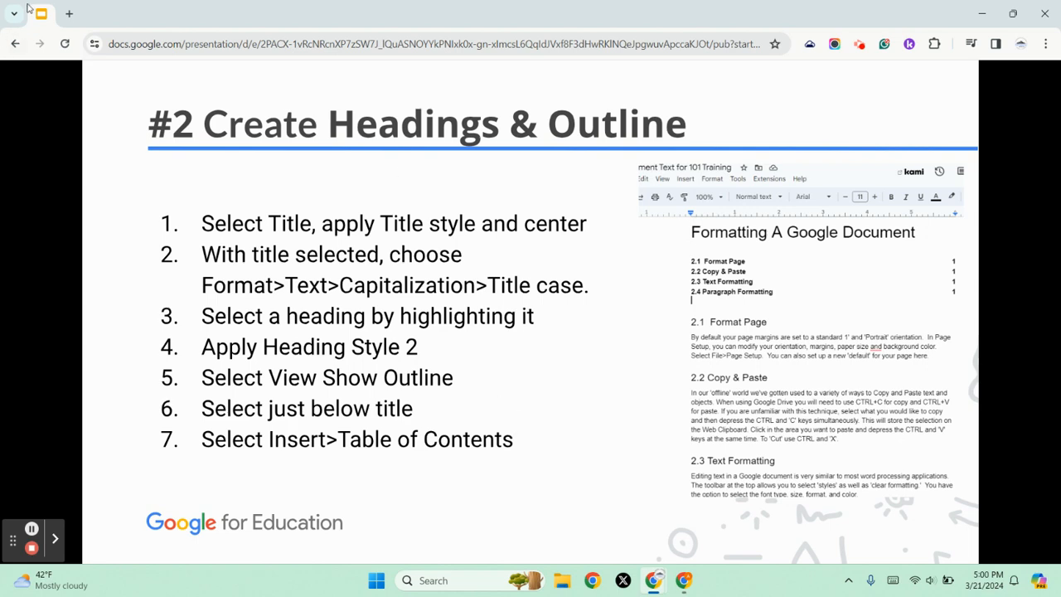
pyautogui.moveTo(79, 14); pyautogui.dragTo(1060, 121)
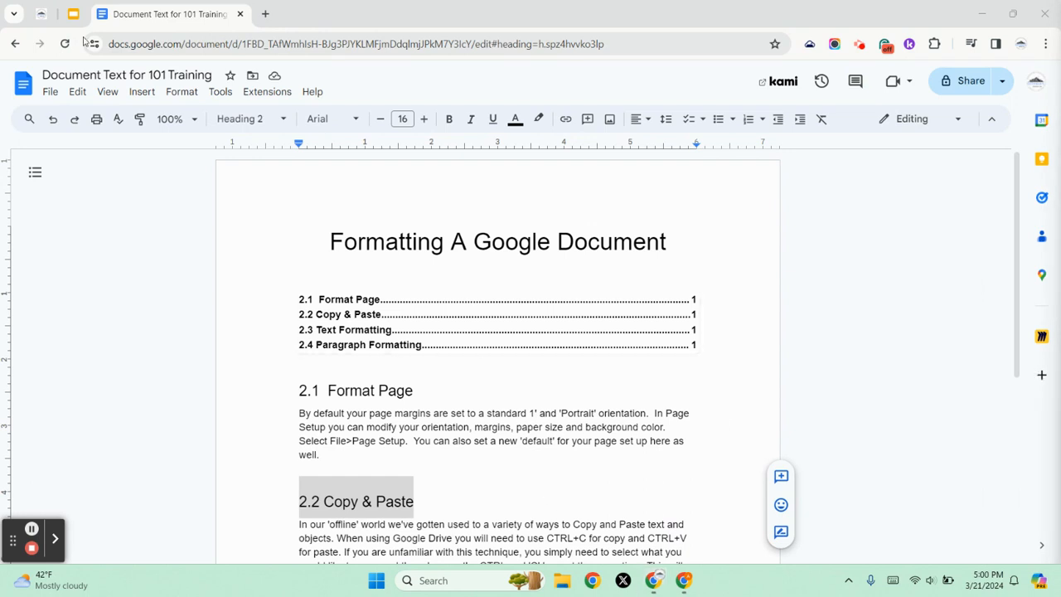
# Switch to the "Using Styles" presentation and advance to the "Shop for Fonts" slide.
pyautogui.click(73, 14)
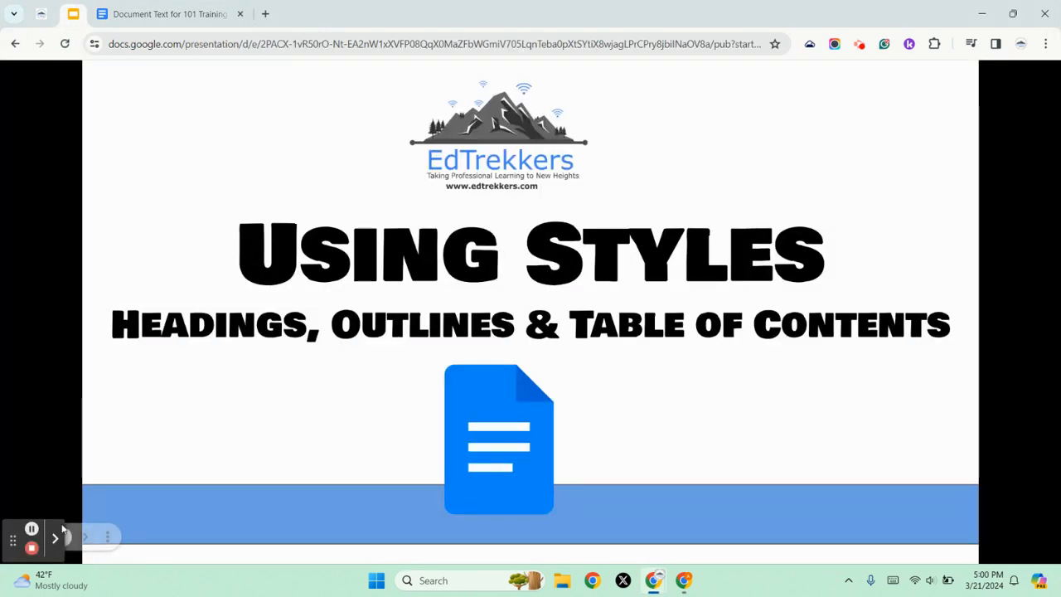
pyautogui.click(54, 538)
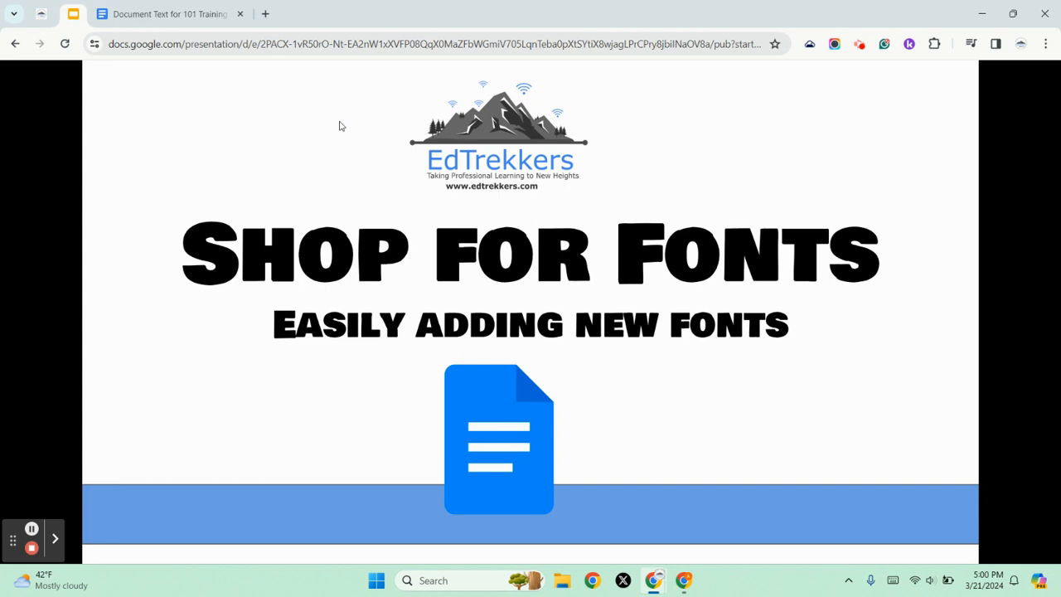
pyautogui.click(858, 48)
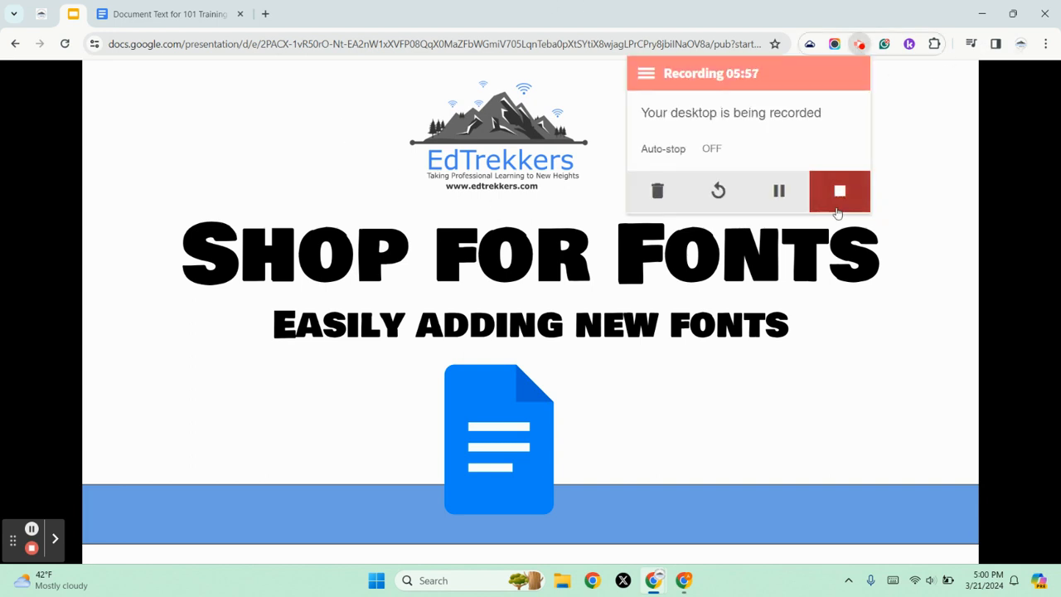